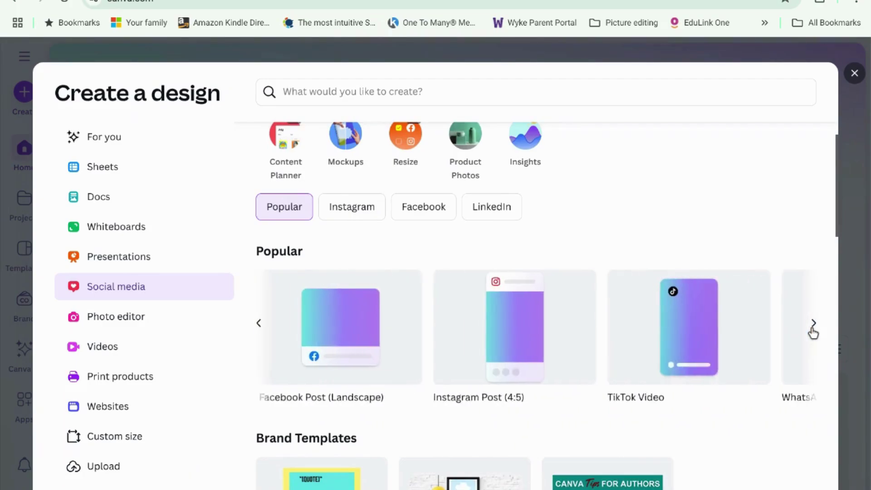
Create a blank TikTok Video design and open its elements library.
{"action": "left_click", "coordinate": [683, 345]}
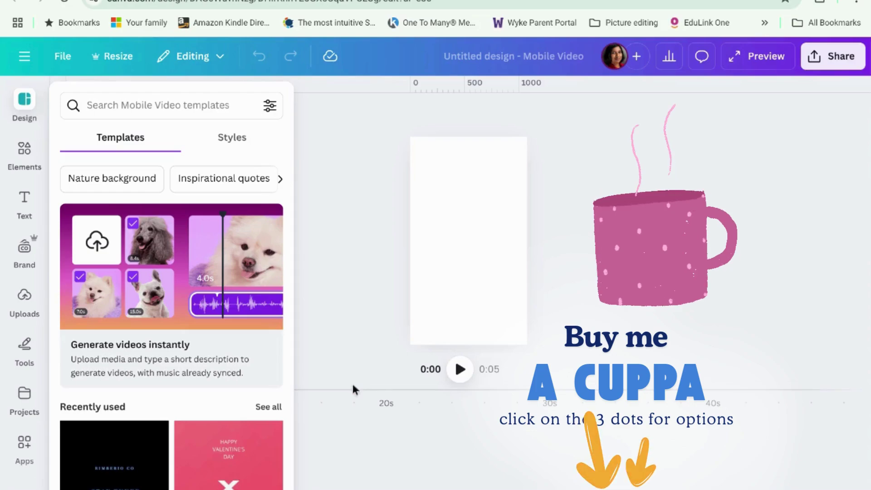
{"action": "left_click", "coordinate": [21, 160]}
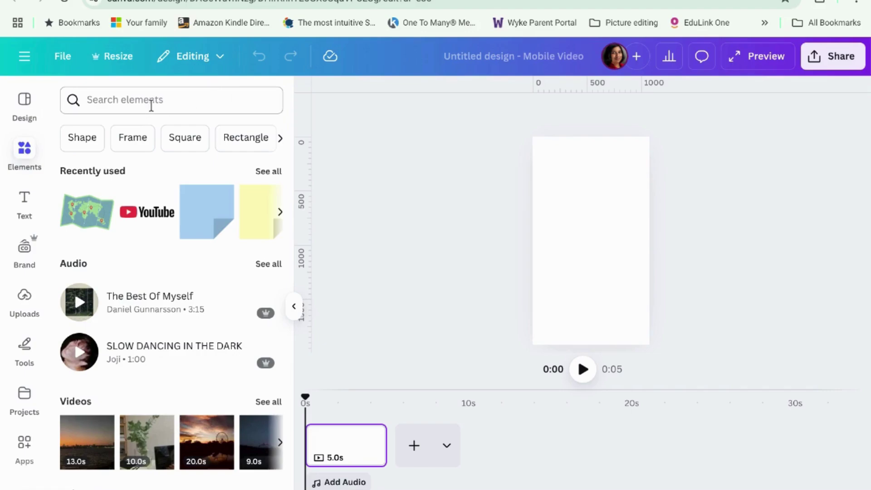
Try adding the plain heart from the Shapes collection to the page, undo it, and return to the elements overview.
{"action": "scroll", "coordinate": [80, 188], "scroll_direction": "down", "scroll_amount": 14}
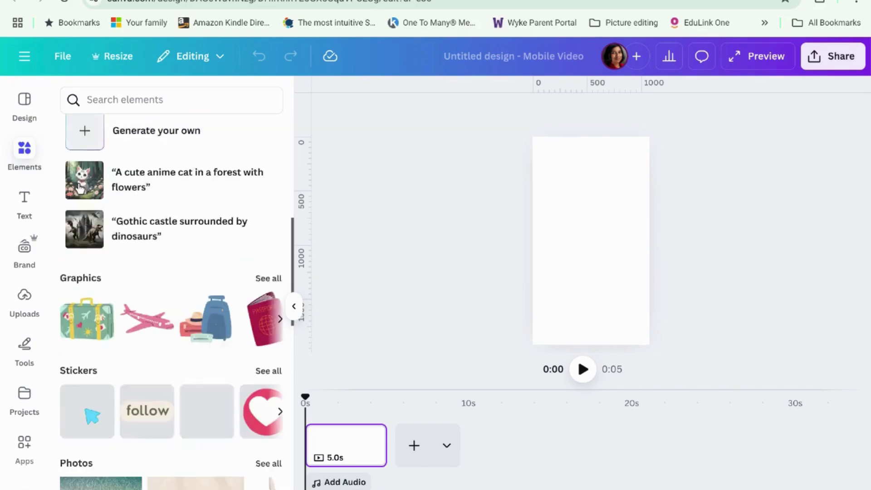
{"action": "scroll", "coordinate": [80, 189], "scroll_direction": "down", "scroll_amount": 6}
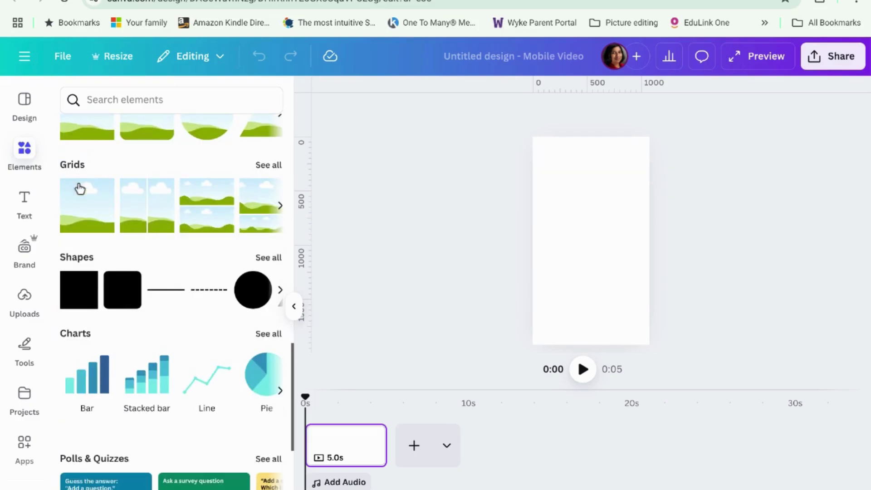
{"action": "left_click", "coordinate": [277, 257]}
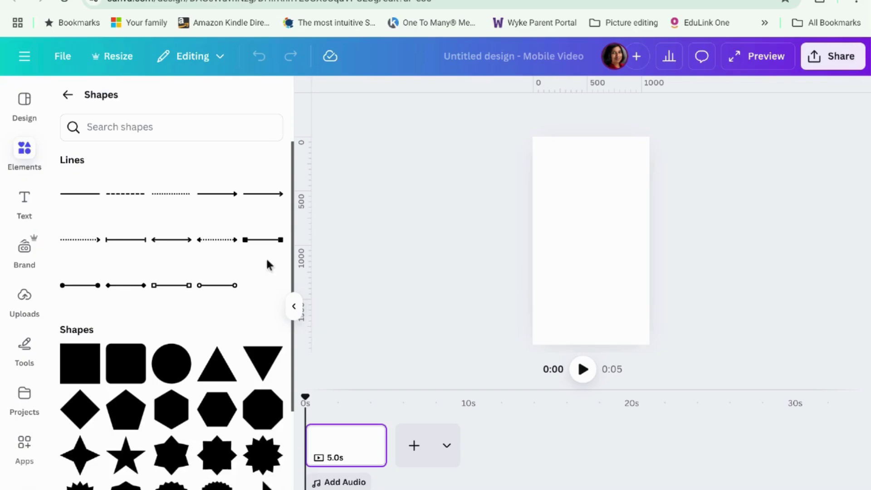
{"action": "scroll", "coordinate": [265, 270], "scroll_direction": "down", "scroll_amount": 5}
{"action": "scroll", "coordinate": [262, 269], "scroll_direction": "down", "scroll_amount": 1}
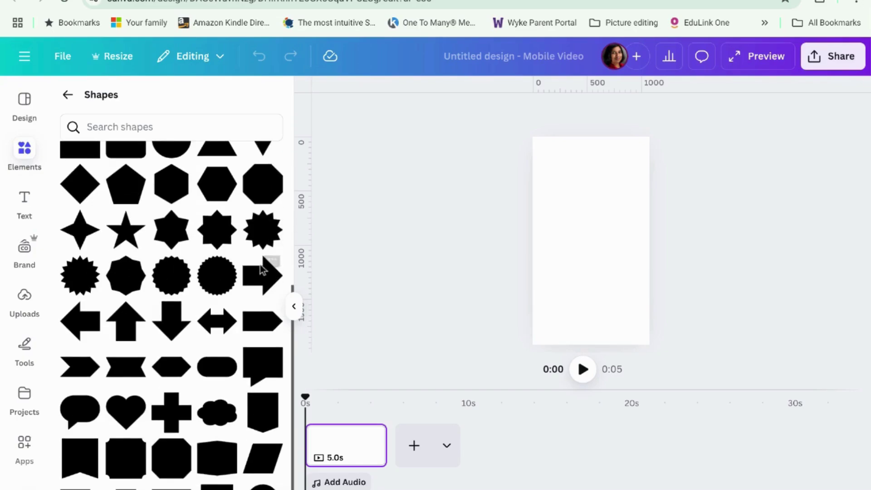
{"action": "left_click", "coordinate": [125, 421]}
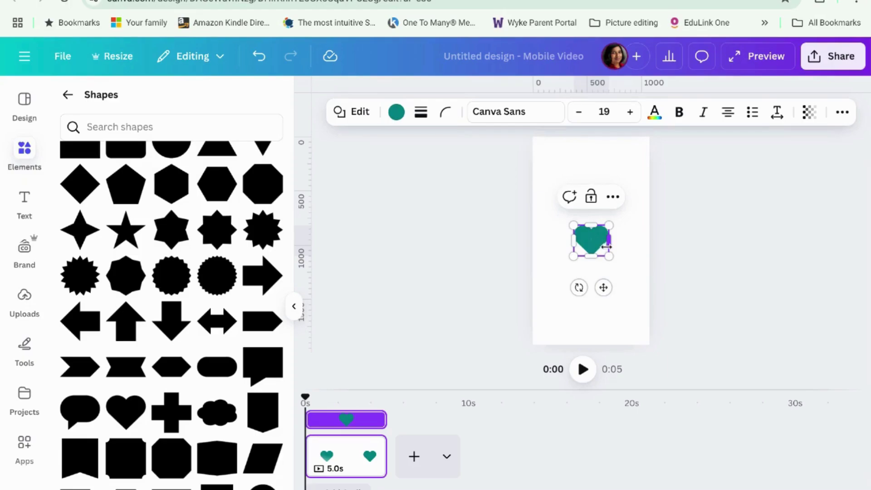
{"action": "left_click", "coordinate": [259, 57]}
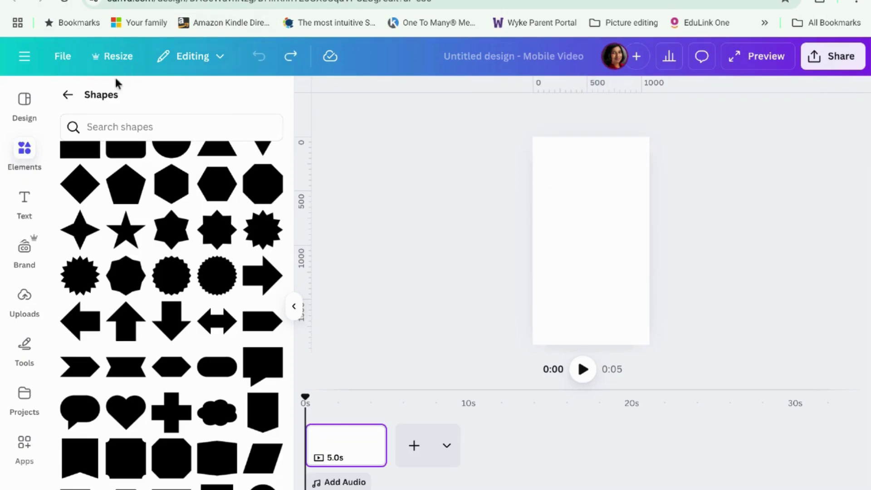
{"action": "left_click", "coordinate": [68, 97]}
Search the elements for "heart" and add the solid dark red heart graphic to the page.
{"action": "left_click", "coordinate": [160, 100]}
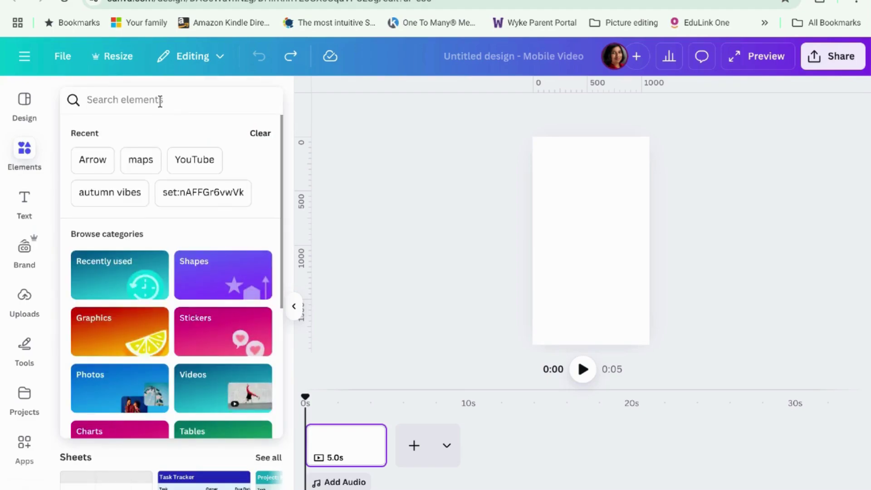
{"action": "type", "text": "heart"}
{"action": "key", "text": "Return"}
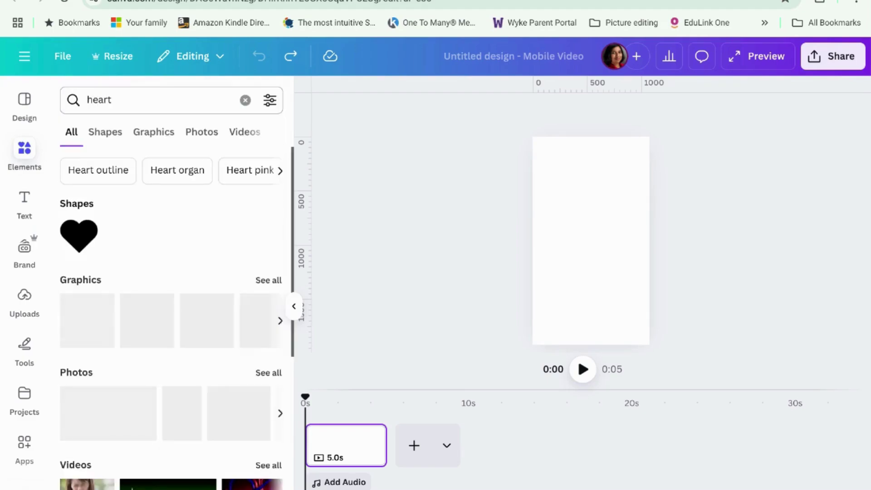
{"action": "left_click", "coordinate": [276, 281]}
{"action": "scroll", "coordinate": [236, 294], "scroll_direction": "down", "scroll_amount": 6}
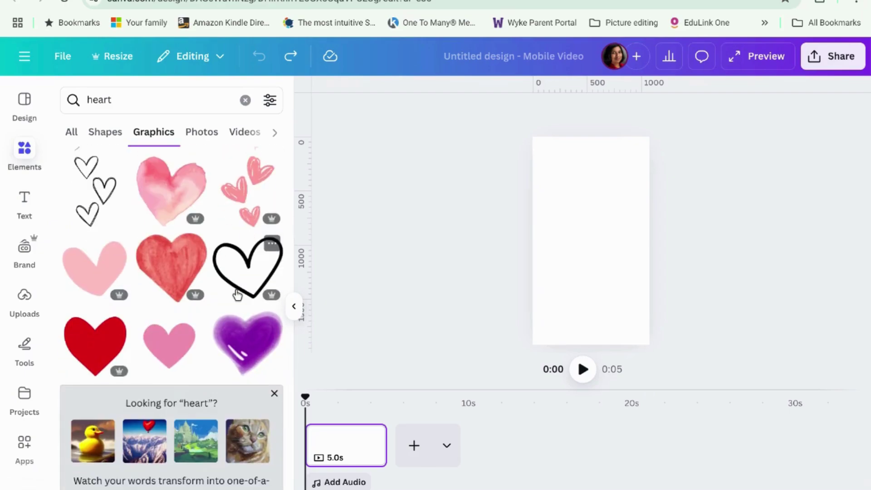
{"action": "scroll", "coordinate": [237, 295], "scroll_direction": "up", "scroll_amount": 5}
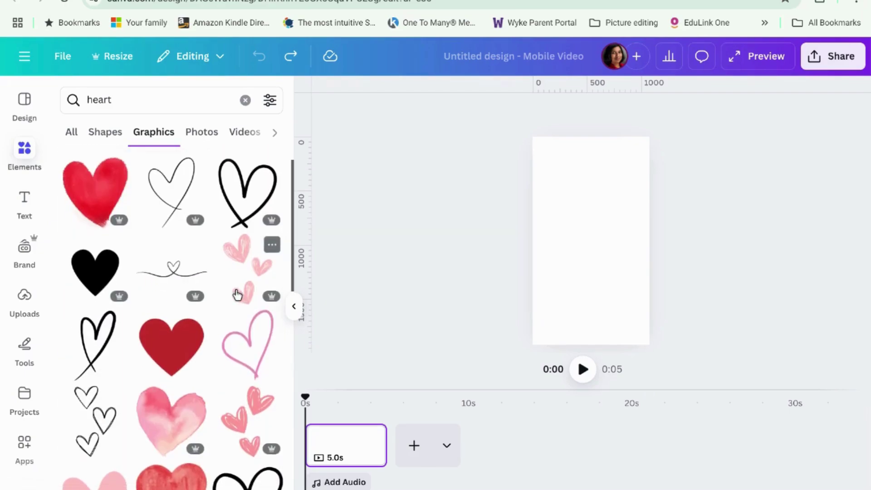
{"action": "left_click", "coordinate": [190, 352]}
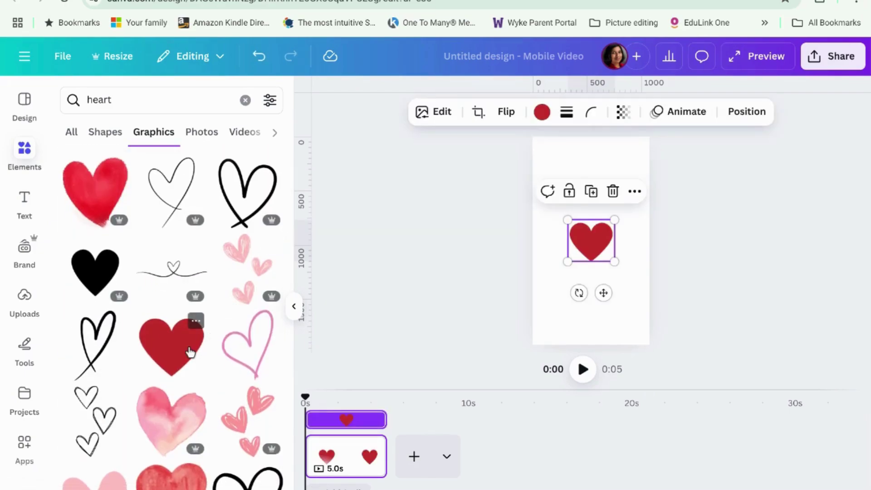
Enlarge the red heart to nearly the full page width and nudge it into place at mid-height.
{"action": "scroll", "coordinate": [204, 345], "scroll_direction": "down", "scroll_amount": 5}
{"action": "left_click_drag", "start_coordinate": [568, 174], "coordinate": [533, 141]}
{"action": "left_click_drag", "start_coordinate": [614, 215], "coordinate": [646, 246]}
{"action": "left_click_drag", "start_coordinate": [609, 192], "coordinate": [607, 192]}
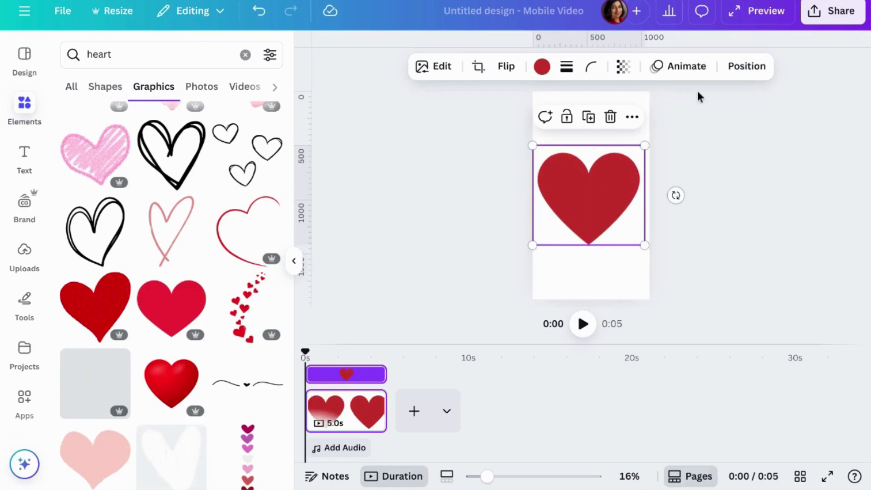
Apply the Pulse add-on animation to the heart.
{"action": "left_click", "coordinate": [694, 69]}
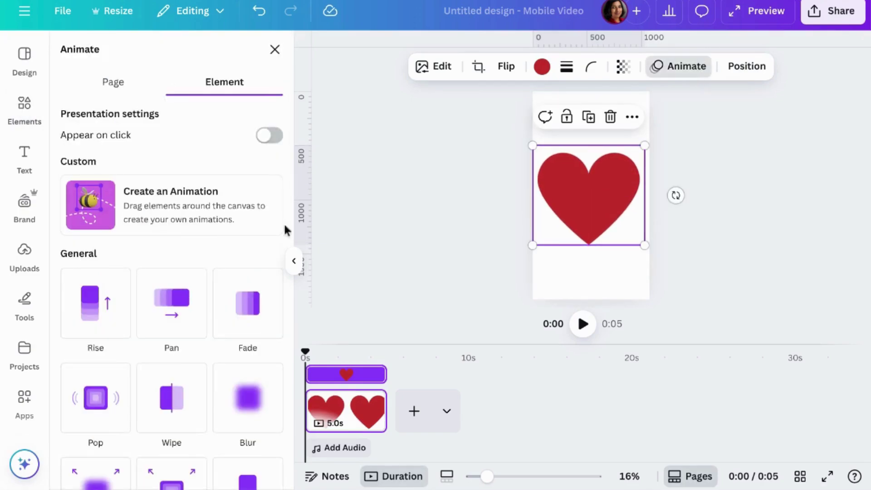
{"action": "scroll", "coordinate": [189, 278], "scroll_direction": "down", "scroll_amount": 10}
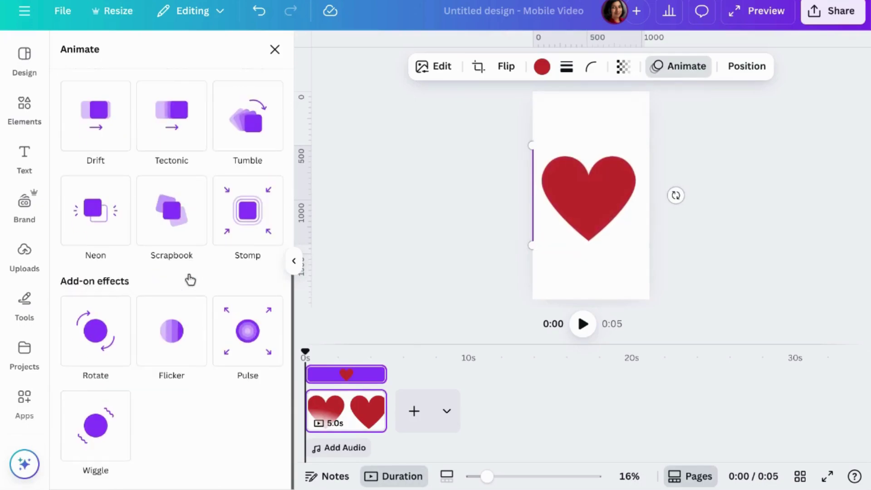
{"action": "left_click", "coordinate": [252, 348]}
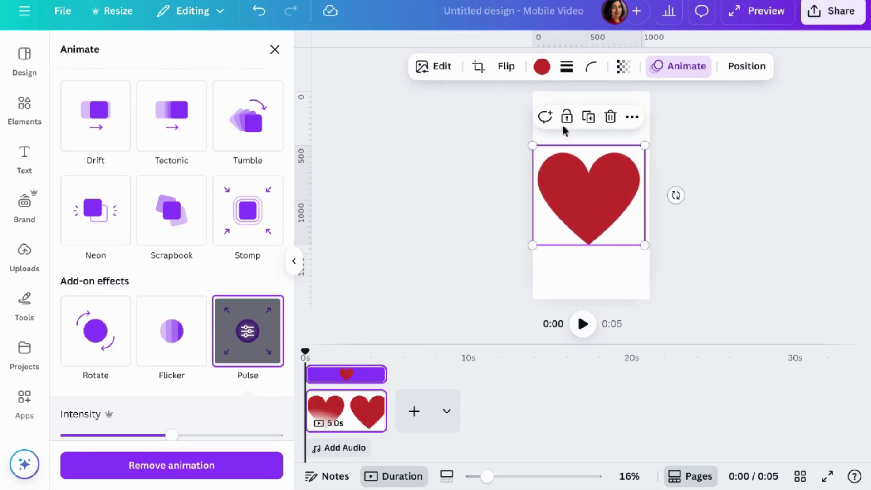
Duplicate the page containing the animated heart.
{"action": "left_click", "coordinate": [555, 94]}
{"action": "right_click", "coordinate": [554, 94]}
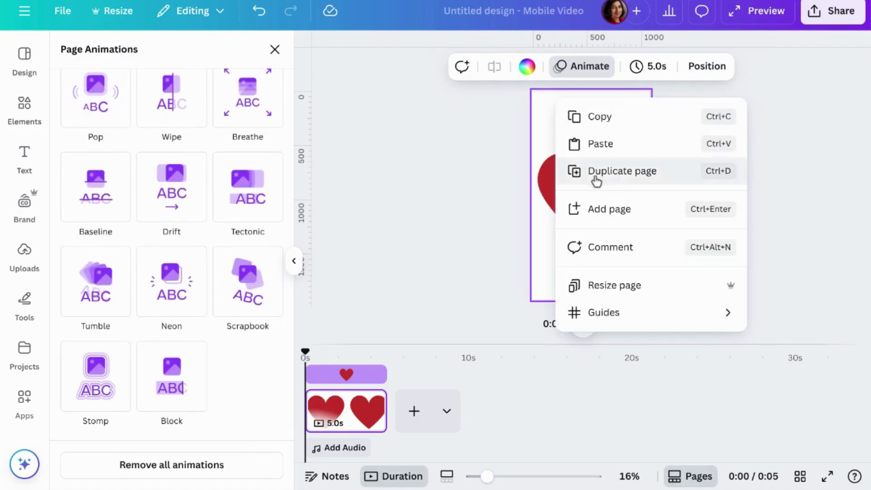
{"action": "left_click", "coordinate": [573, 171]}
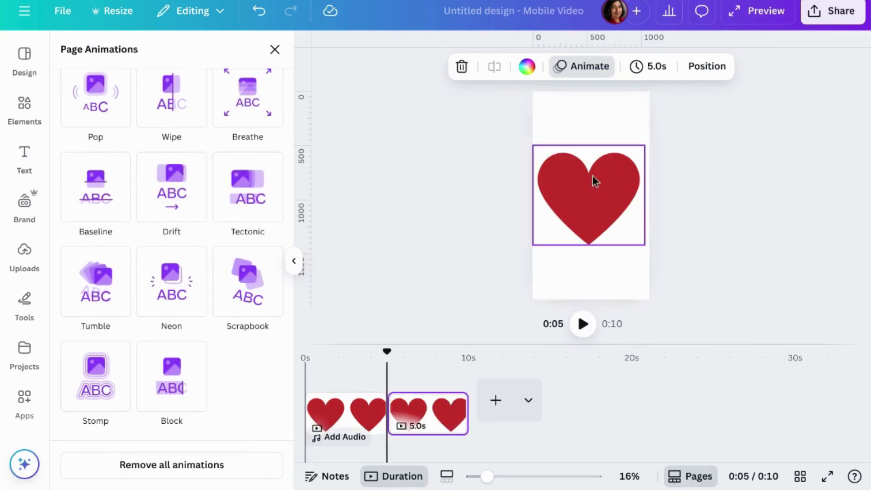
Recolour the heart on the first page to the darker red #7F2320.
{"action": "left_click", "coordinate": [358, 408]}
{"action": "left_click", "coordinate": [622, 195]}
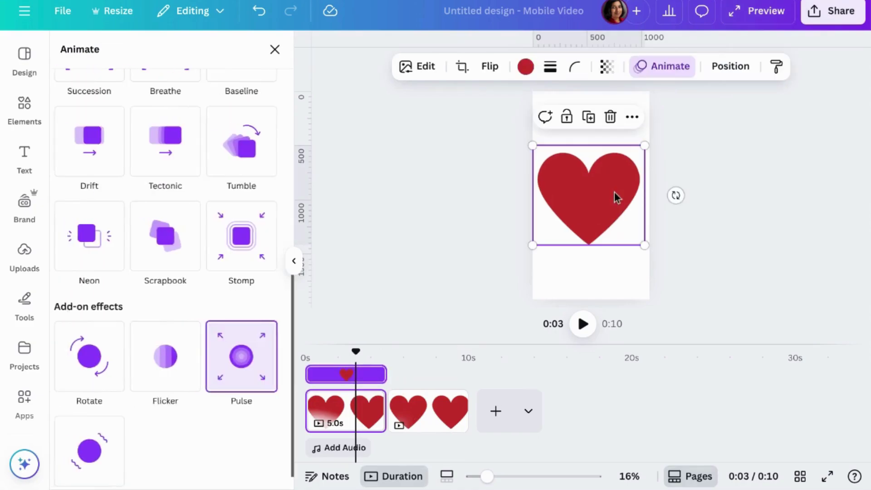
{"action": "left_click", "coordinate": [525, 67]}
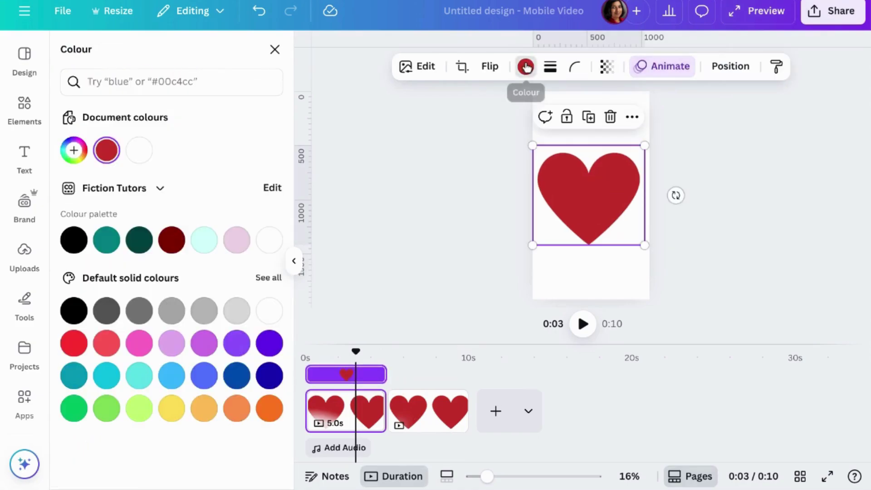
{"action": "left_click", "coordinate": [109, 151]}
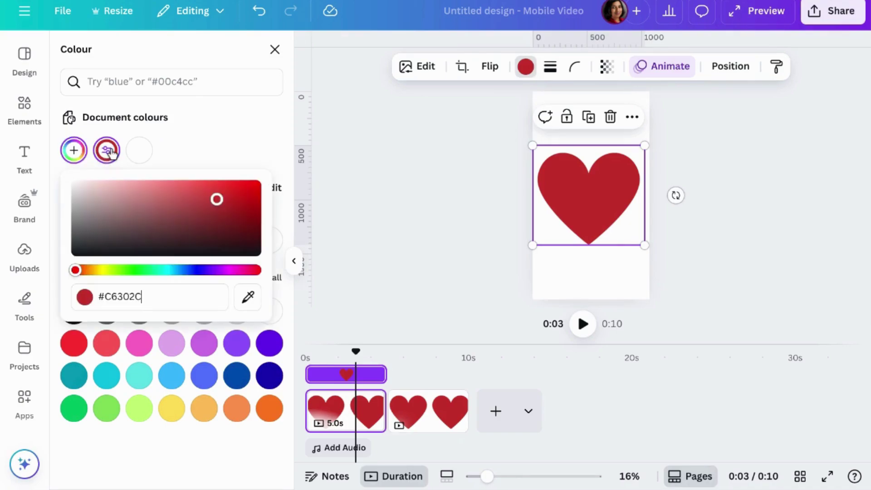
{"action": "left_click_drag", "start_coordinate": [217, 202], "coordinate": [211, 212]}
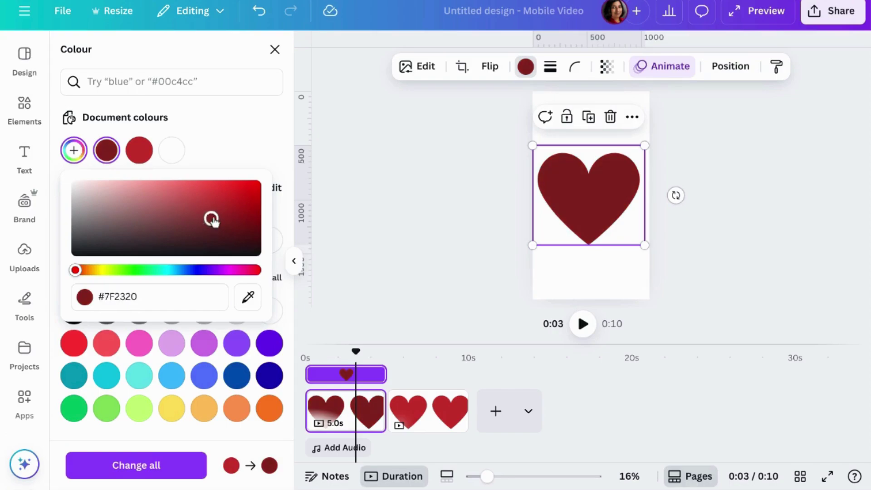
Remove the Pulse animation from the heart on the first page.
{"action": "left_click", "coordinate": [661, 73]}
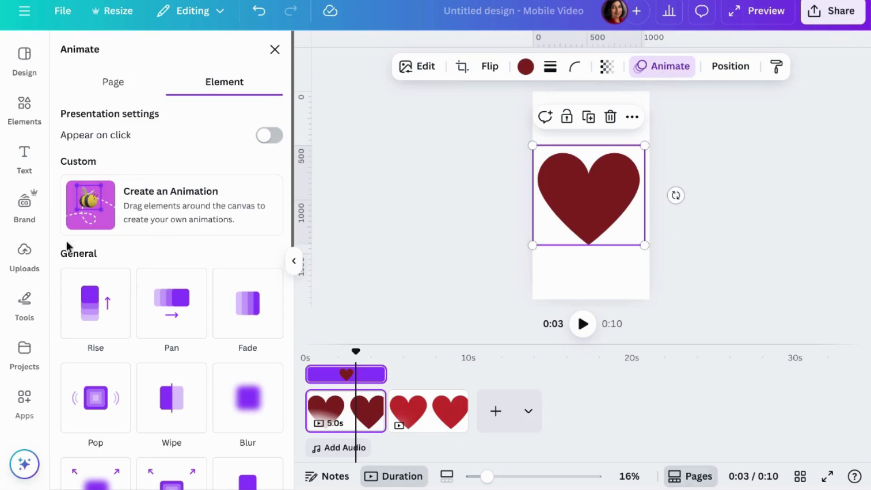
{"action": "scroll", "coordinate": [81, 236], "scroll_direction": "down", "scroll_amount": 10}
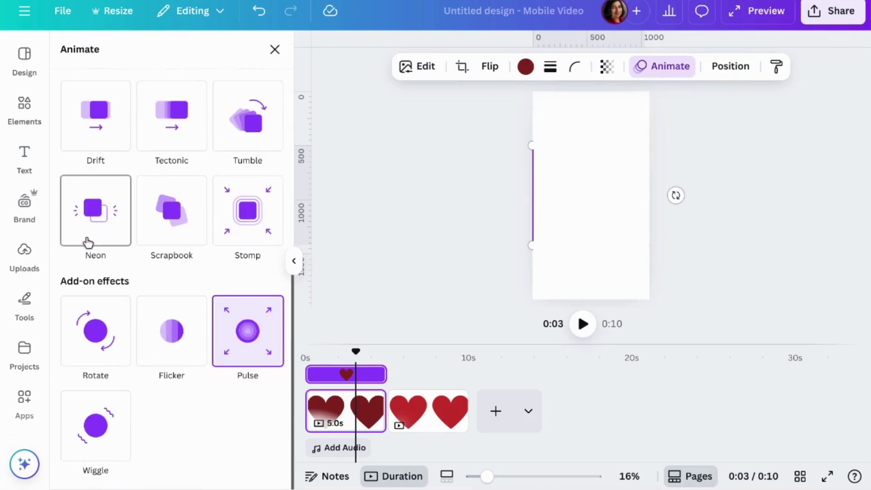
{"action": "scroll", "coordinate": [254, 335], "scroll_direction": "up", "scroll_amount": 10}
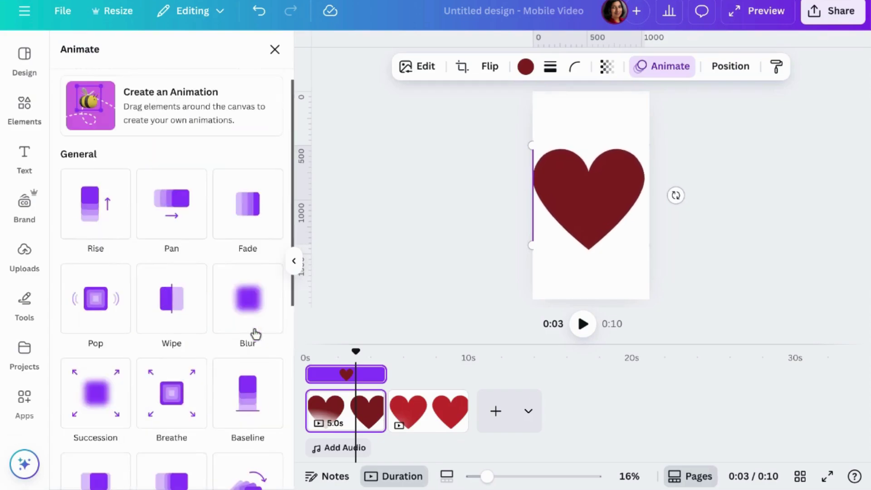
{"action": "scroll", "coordinate": [240, 301], "scroll_direction": "up", "scroll_amount": 2}
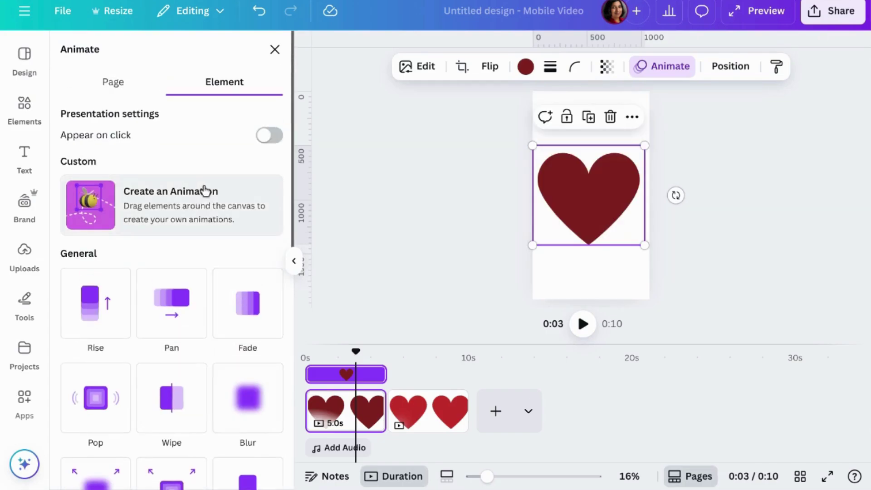
{"action": "scroll", "coordinate": [205, 189], "scroll_direction": "down", "scroll_amount": 12}
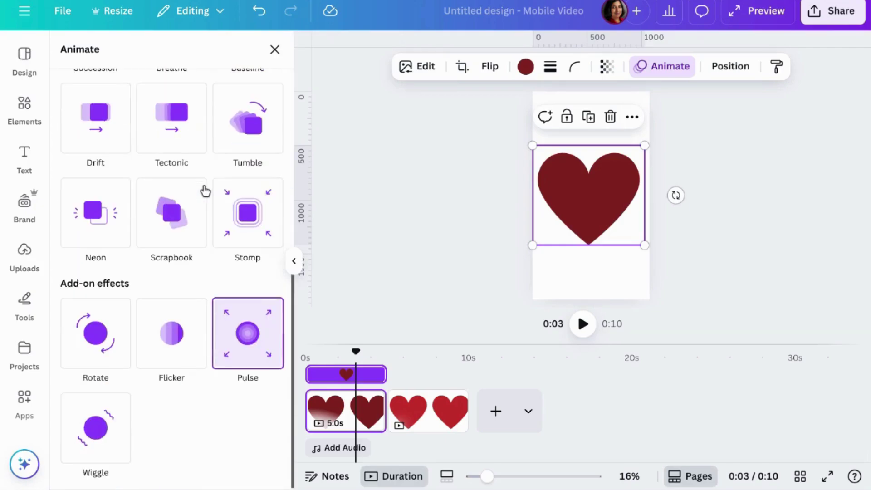
{"action": "left_click", "coordinate": [240, 348]}
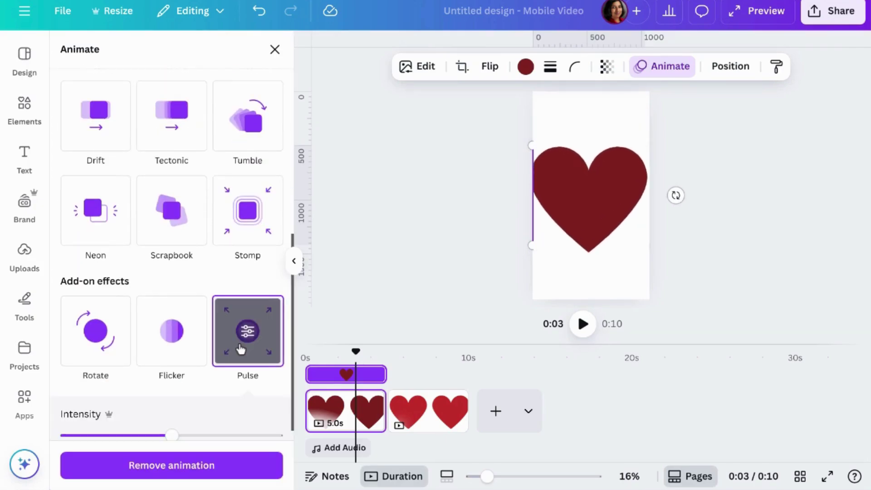
{"action": "left_click", "coordinate": [213, 467]}
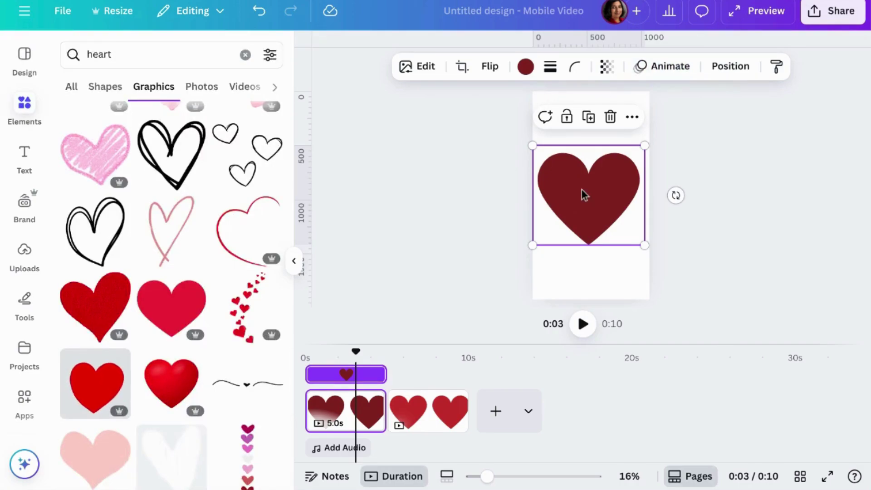
Change the first page's heart to a desaturated dark grey-brown with a custom colour.
{"action": "left_click", "coordinate": [525, 72]}
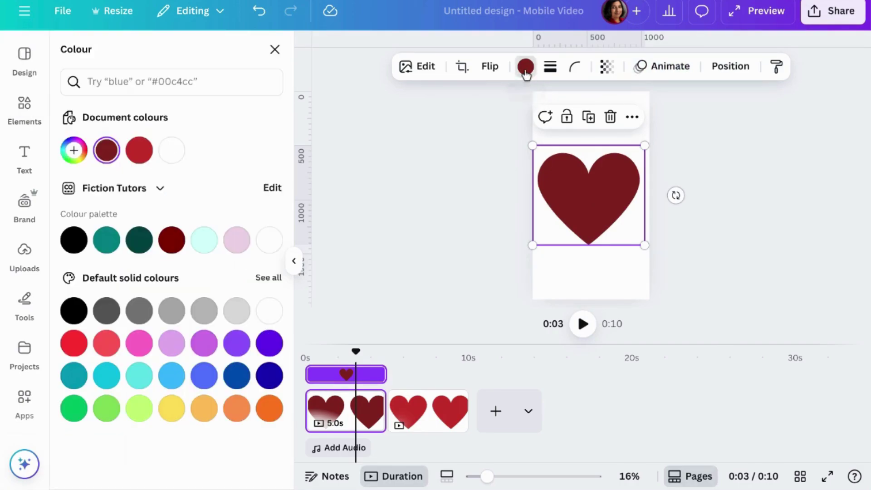
{"action": "left_click", "coordinate": [106, 153]}
{"action": "left_click", "coordinate": [103, 227]}
{"action": "left_click", "coordinate": [397, 223]}
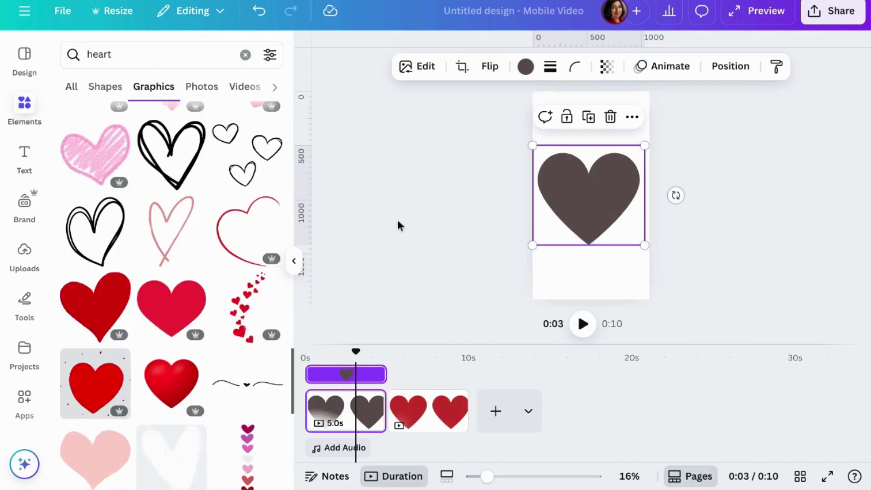
Search the graphics for "lightning".
{"action": "left_click", "coordinate": [64, 54]}
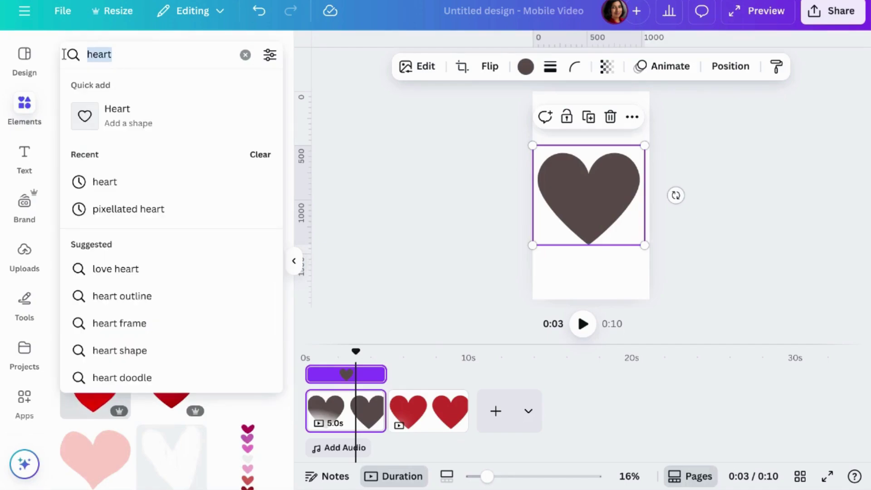
{"action": "type", "text": "li"}
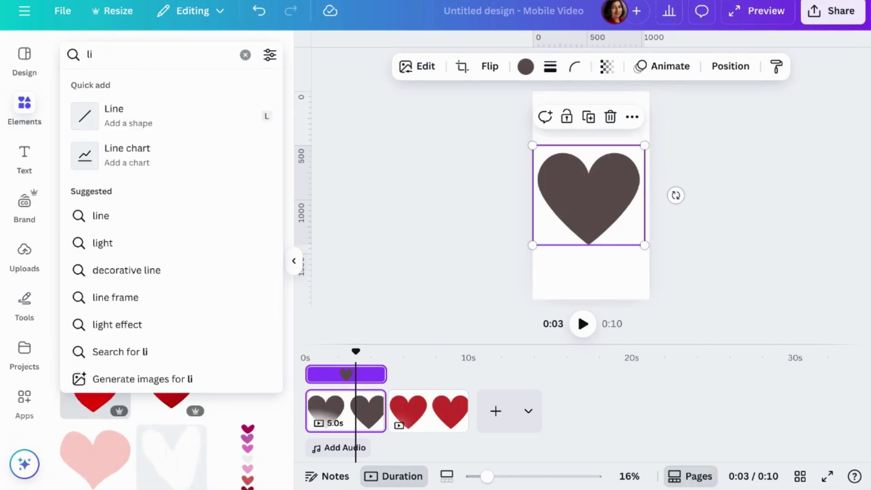
{"action": "type", "text": "ghtinin"}
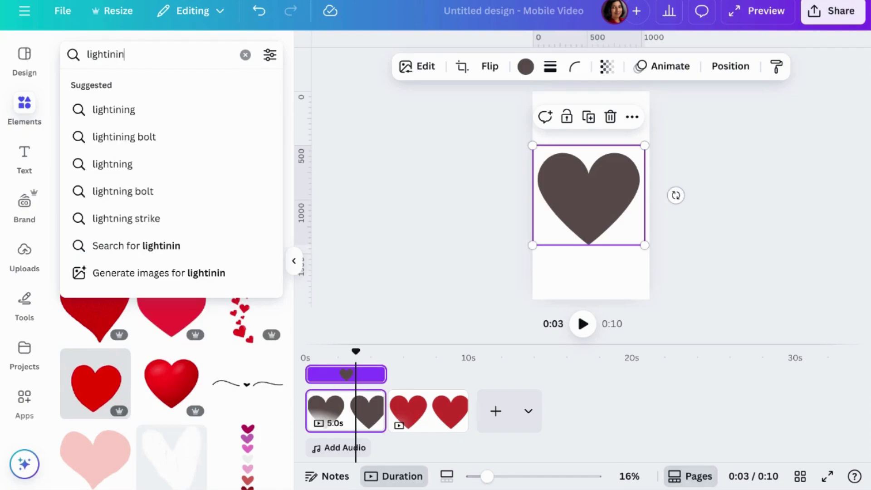
{"action": "key", "text": "BackSpace"}
{"action": "key", "text": "BackSpace"}
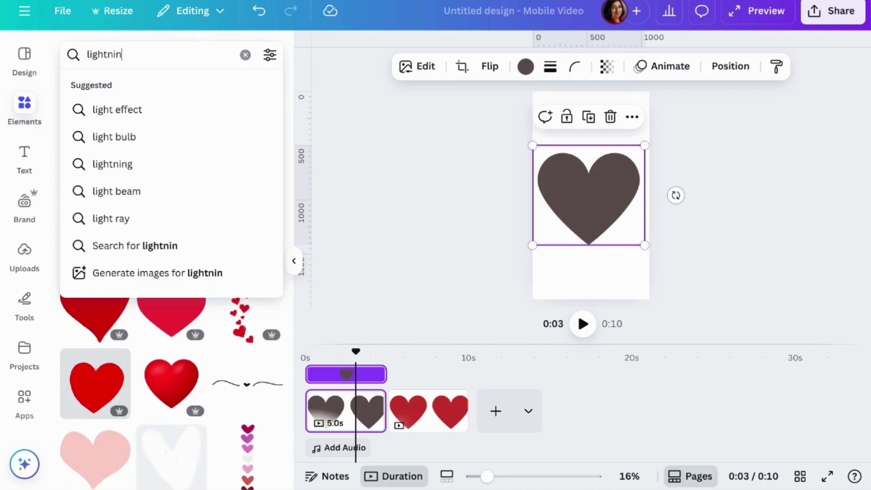
{"action": "type", "text": "g"}
{"action": "key", "text": "Return"}
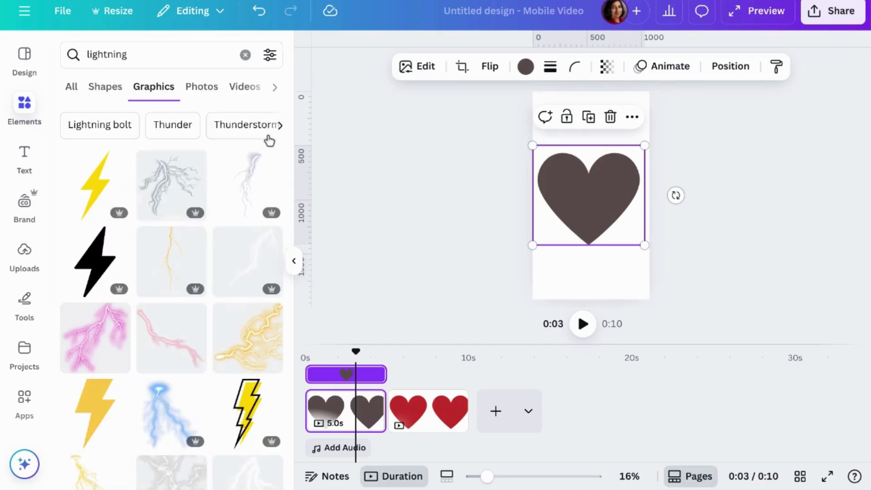
Filter the lightning graphics to show only animated ones.
{"action": "left_click", "coordinate": [270, 56]}
{"action": "scroll", "coordinate": [136, 268], "scroll_direction": "down", "scroll_amount": 1}
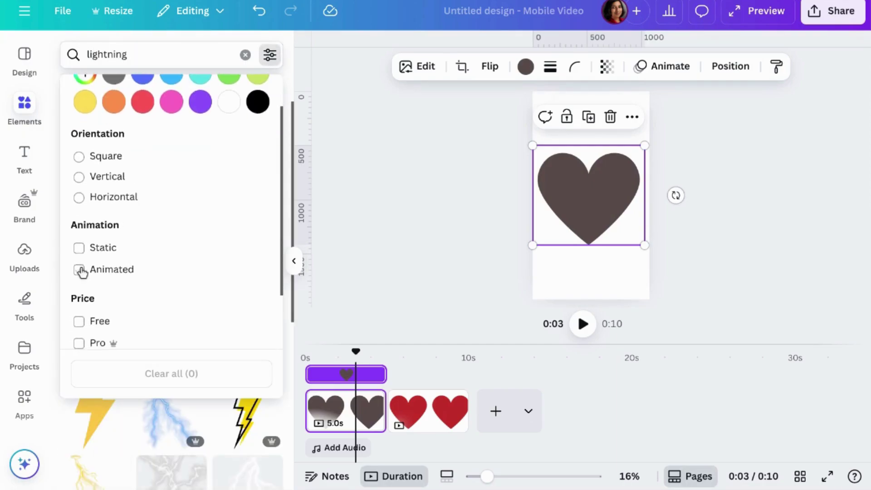
{"action": "left_click", "coordinate": [80, 269]}
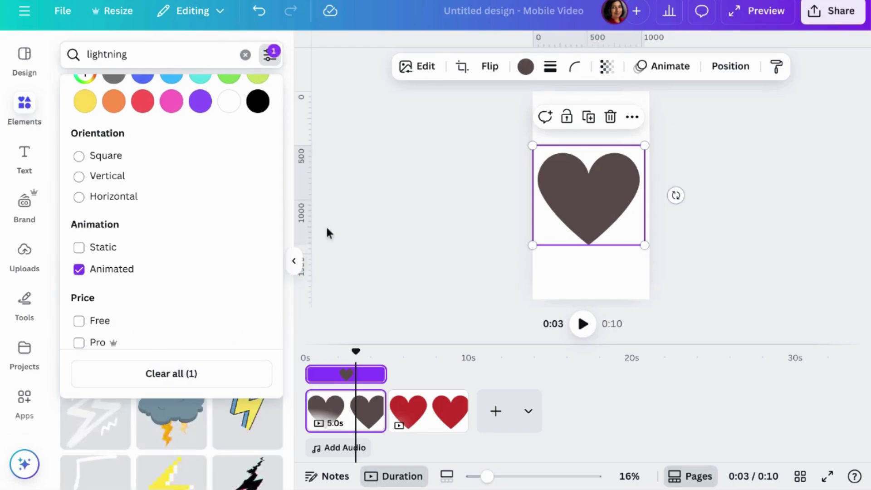
{"action": "left_click", "coordinate": [365, 229]}
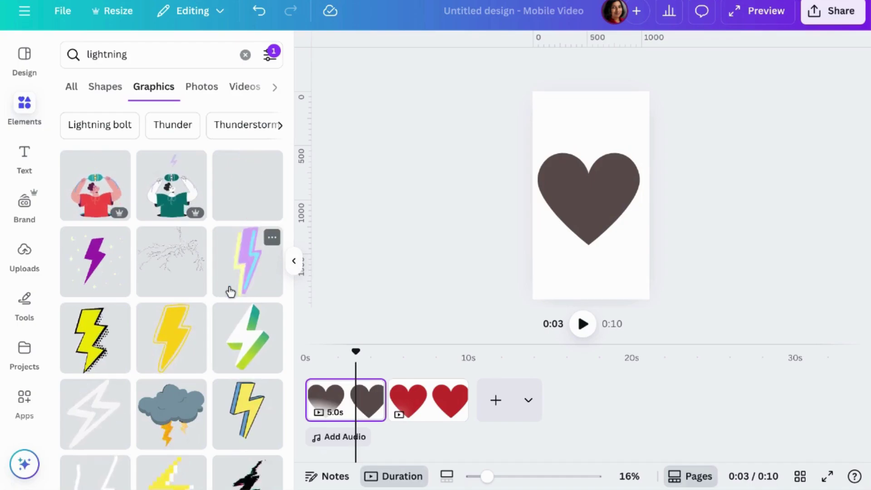
Add the animated magenta lightning graphic to the first page, shrink it, and tilt it into the heart's upper right.
{"action": "left_click", "coordinate": [245, 200]}
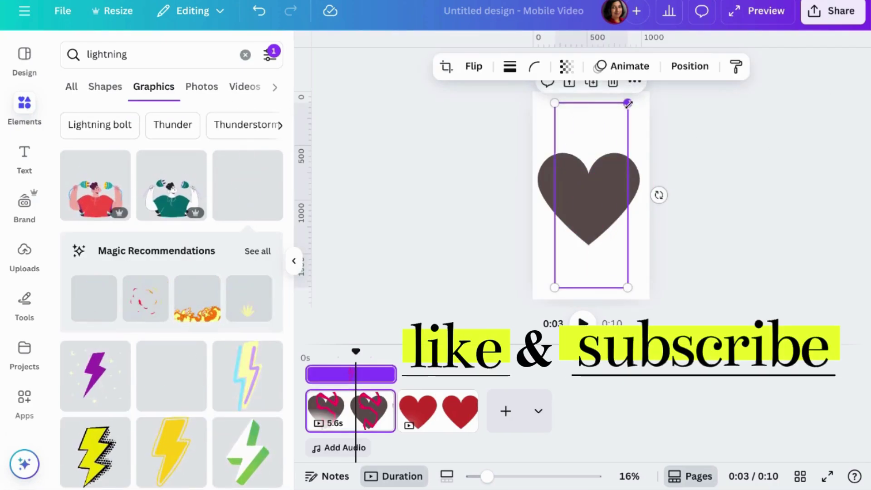
{"action": "left_click_drag", "start_coordinate": [627, 103], "coordinate": [596, 185]}
{"action": "left_click_drag", "start_coordinate": [572, 234], "coordinate": [611, 132]}
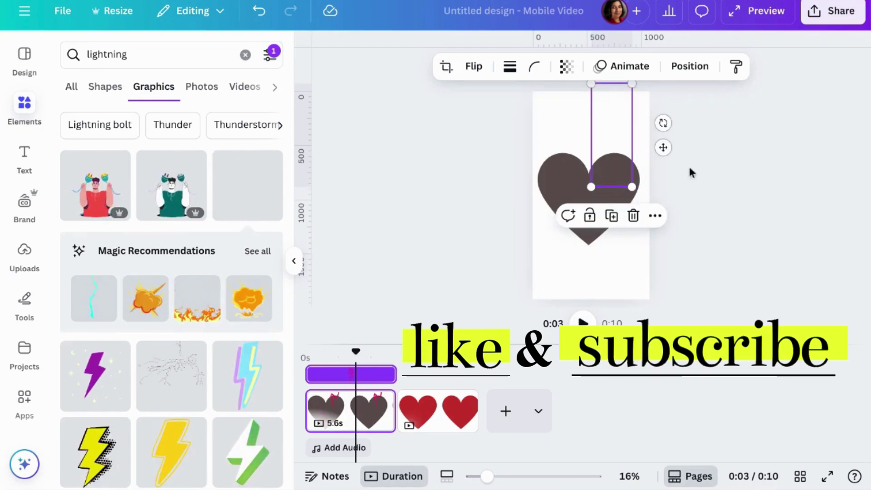
{"action": "left_click_drag", "start_coordinate": [663, 123], "coordinate": [637, 150]}
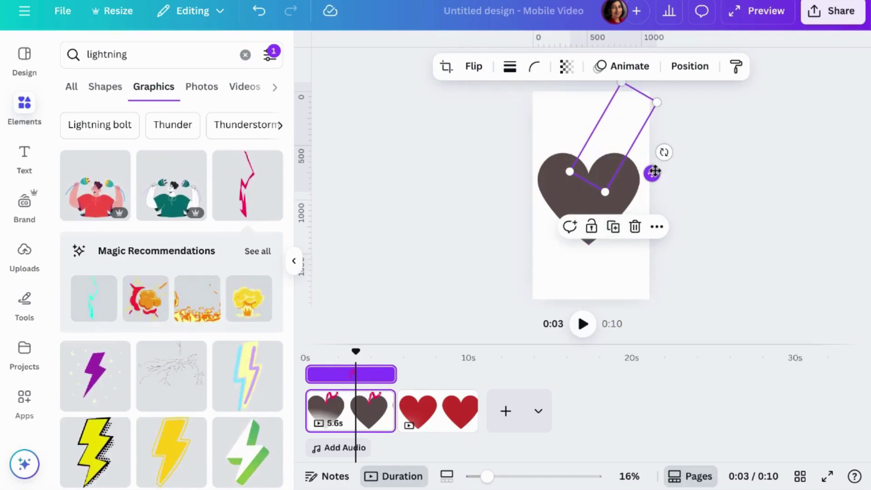
Place a rotated copy of the lightning over the heart's lower right and another copy at its lower left.
{"action": "left_click_drag", "start_coordinate": [664, 153], "coordinate": [582, 179]}
{"action": "left_click_drag", "start_coordinate": [621, 159], "coordinate": [625, 253]}
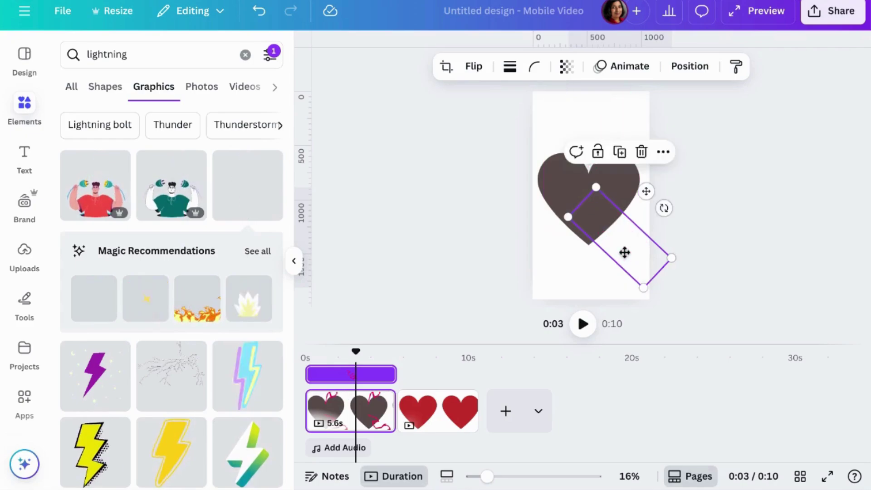
{"action": "left_click", "coordinate": [621, 153]}
{"action": "left_click_drag", "start_coordinate": [605, 300], "coordinate": [529, 197]}
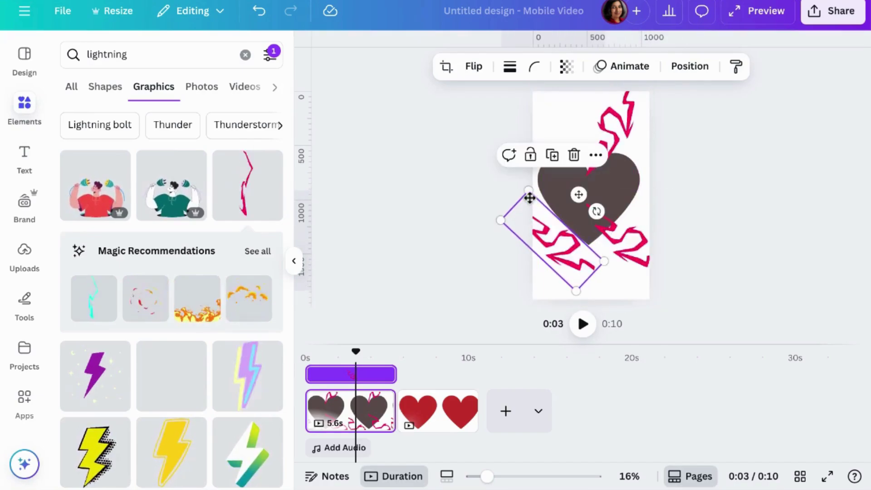
Flip the lower-left lightning vertically, rotate it to nearly horizontal, and position it so it strikes the heart's left edge.
{"action": "left_click", "coordinate": [472, 68]}
{"action": "left_click", "coordinate": [492, 105]}
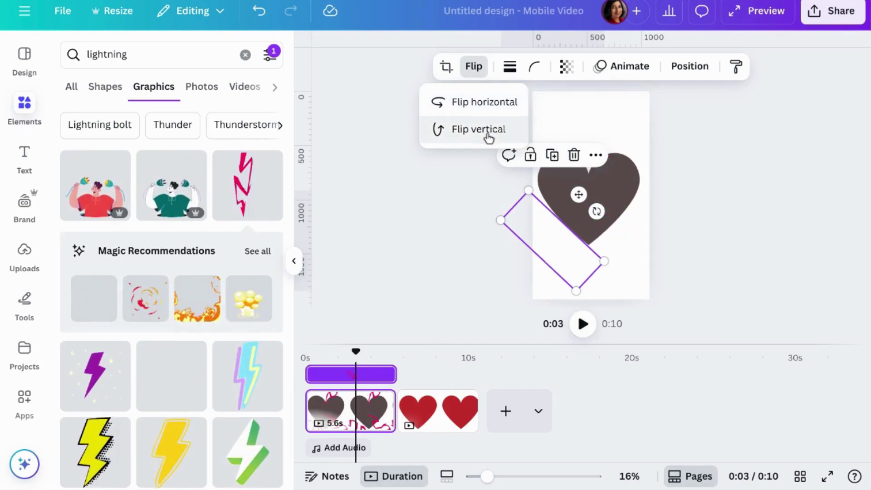
{"action": "left_click_drag", "start_coordinate": [526, 251], "coordinate": [593, 249]}
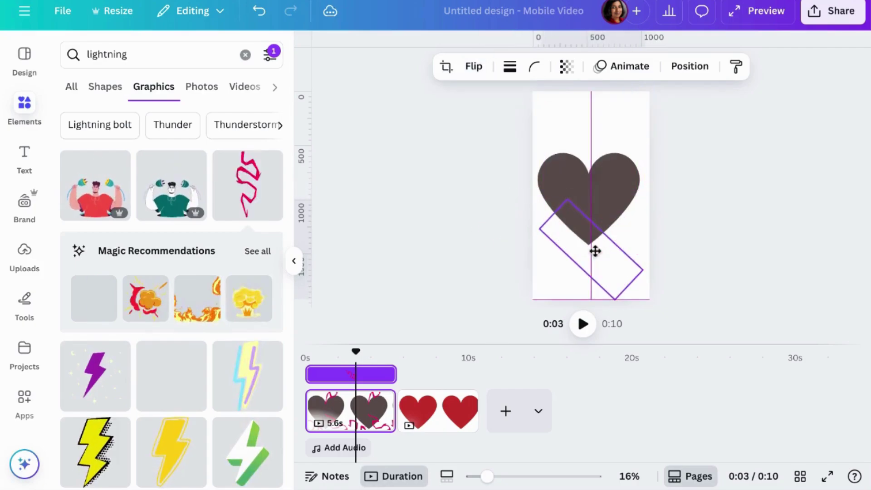
{"action": "left_click_drag", "start_coordinate": [646, 313], "coordinate": [676, 256]}
{"action": "left_click_drag", "start_coordinate": [590, 253], "coordinate": [520, 196]}
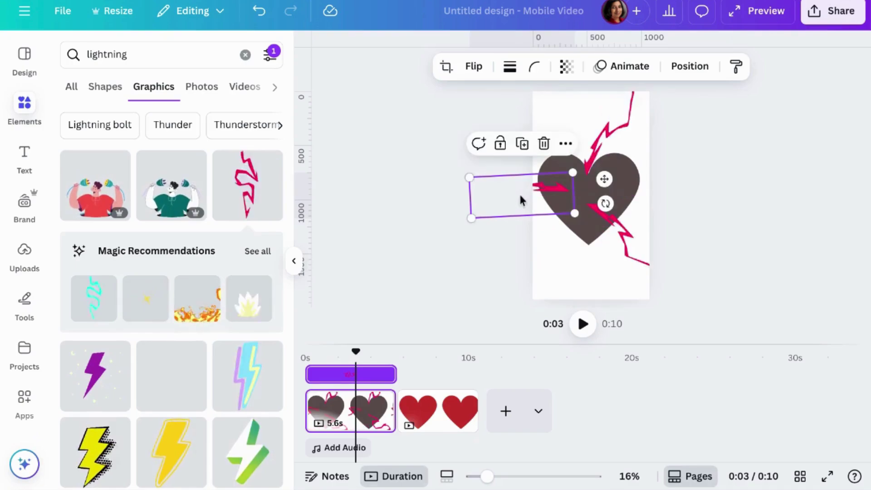
{"action": "left_click", "coordinate": [718, 199]}
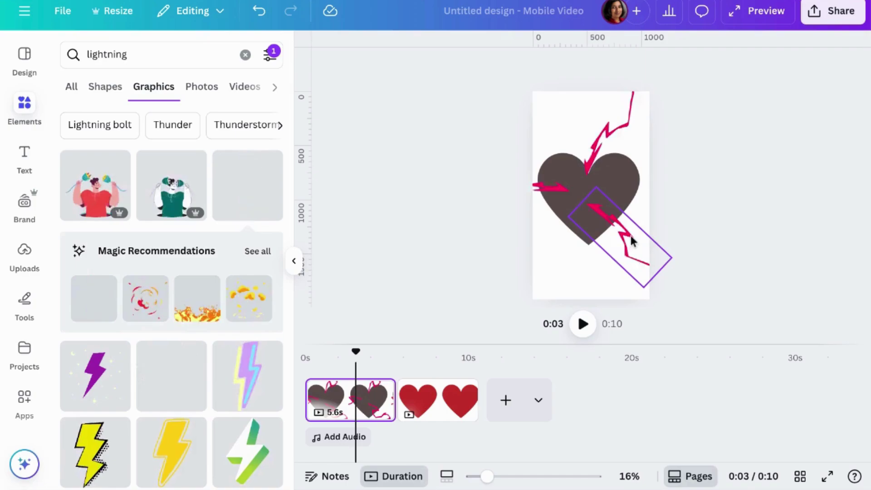
Trim the starts of the three lightning clips so each plays only about the last 2.2 s of the first page.
{"action": "left_click", "coordinate": [630, 236]}
{"action": "left_click", "coordinate": [609, 140], "text": "shift"}
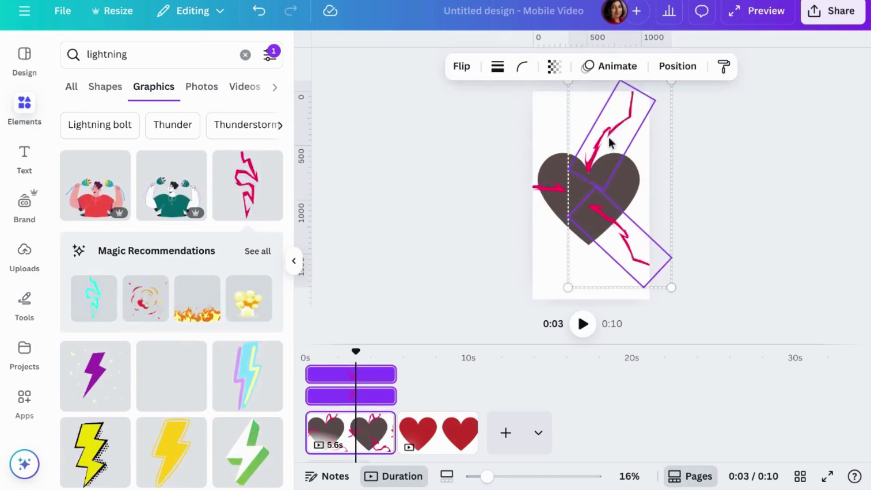
{"action": "left_click", "coordinate": [551, 193], "text": "shift"}
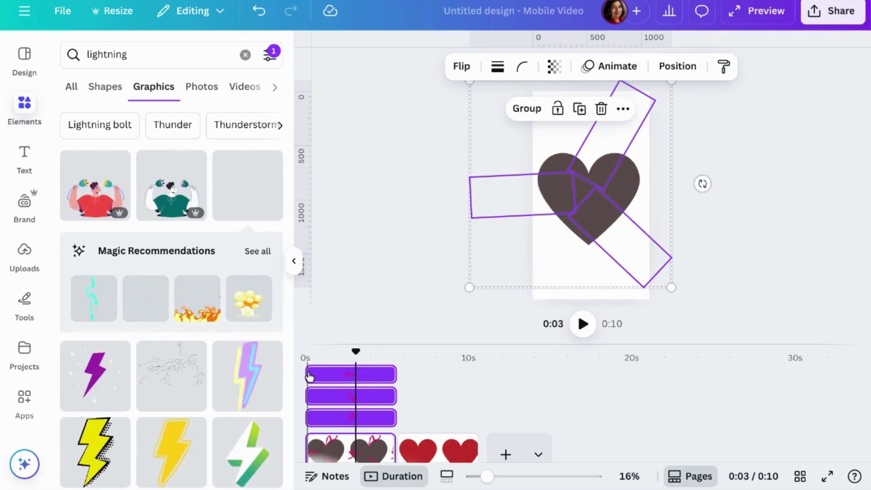
{"action": "left_click", "coordinate": [307, 376]}
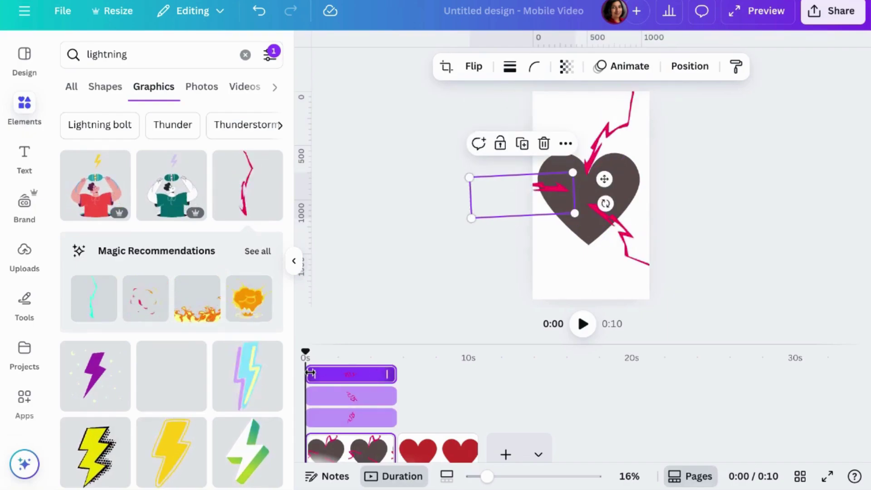
{"action": "left_click_drag", "start_coordinate": [307, 377], "coordinate": [365, 374]}
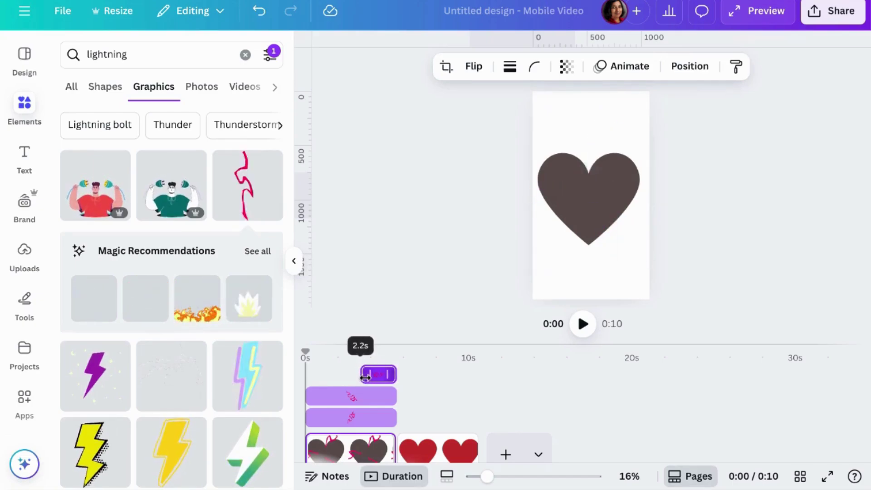
{"action": "left_click_drag", "start_coordinate": [308, 397], "coordinate": [364, 397]}
{"action": "left_click_drag", "start_coordinate": [309, 421], "coordinate": [360, 417]}
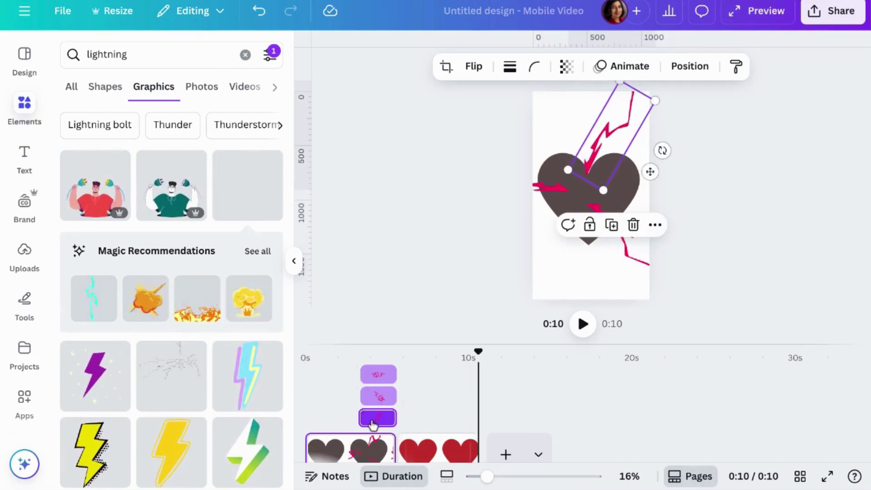
Shorten all three lightning clips further to about 1.1 s at the end of the first page.
{"action": "left_click_drag", "start_coordinate": [366, 417], "coordinate": [379, 374]}
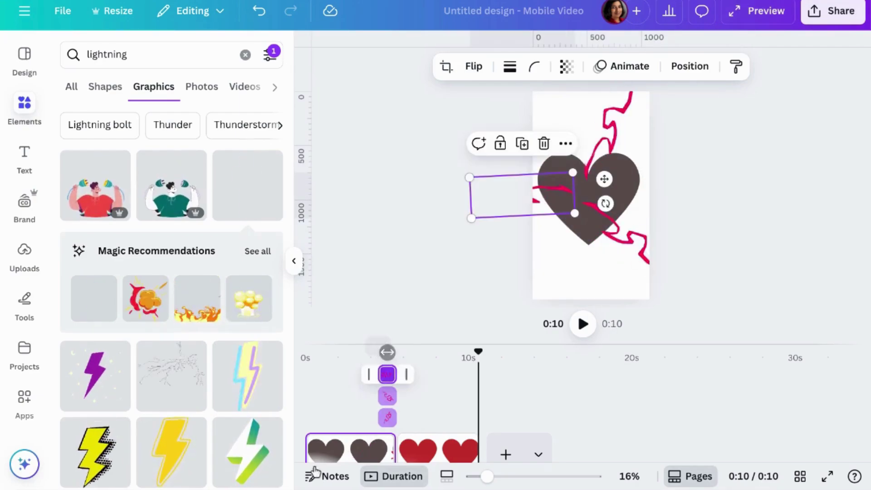
{"action": "left_click", "coordinate": [358, 409]}
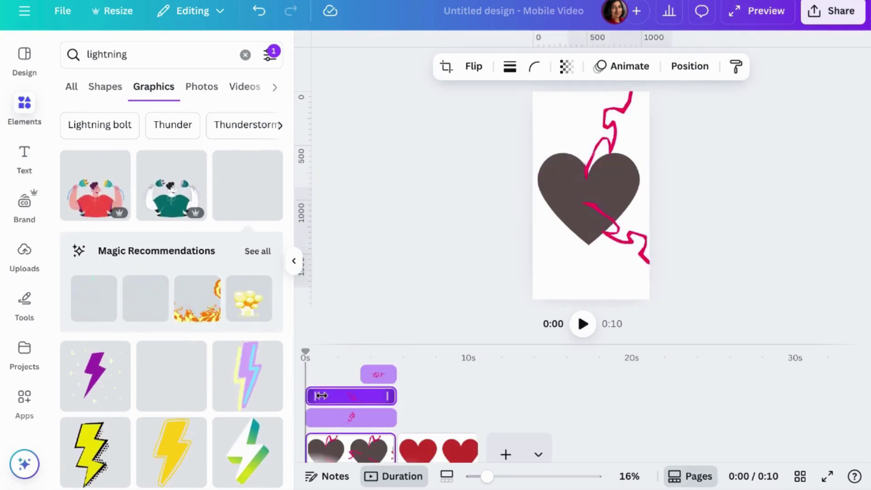
{"action": "left_click_drag", "start_coordinate": [307, 396], "coordinate": [357, 396]}
{"action": "left_click_drag", "start_coordinate": [307, 417], "coordinate": [388, 374]}
{"action": "left_click", "coordinate": [467, 396]}
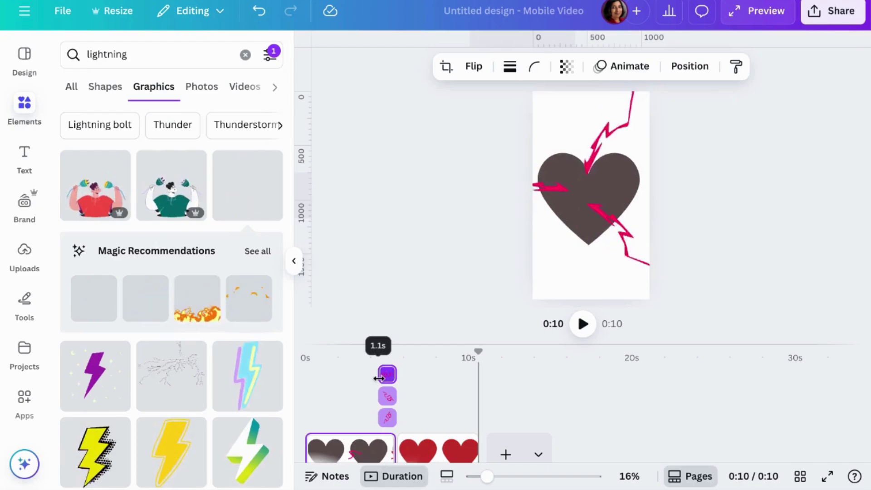
Examine the animation effects of the red heart on the second page, including the Pulse intensity setting.
{"action": "left_click", "coordinate": [366, 399]}
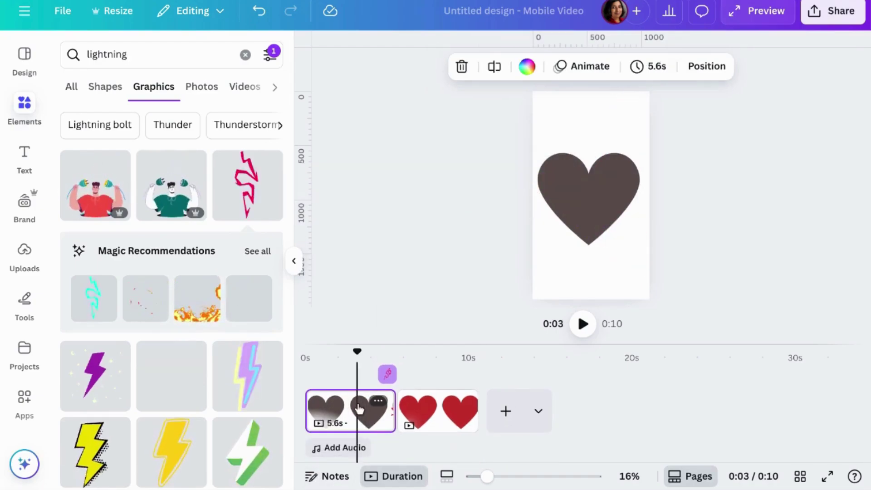
{"action": "left_click", "coordinate": [452, 409]}
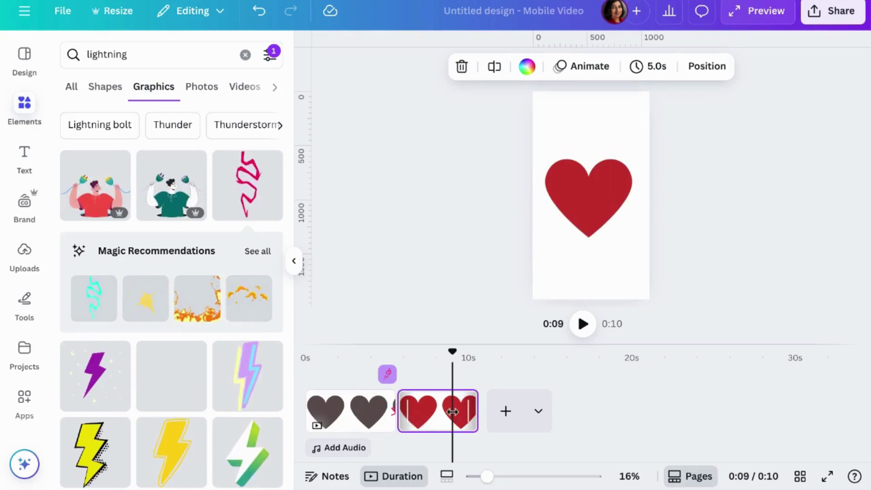
{"action": "left_click", "coordinate": [589, 66]}
{"action": "left_click", "coordinate": [536, 233]}
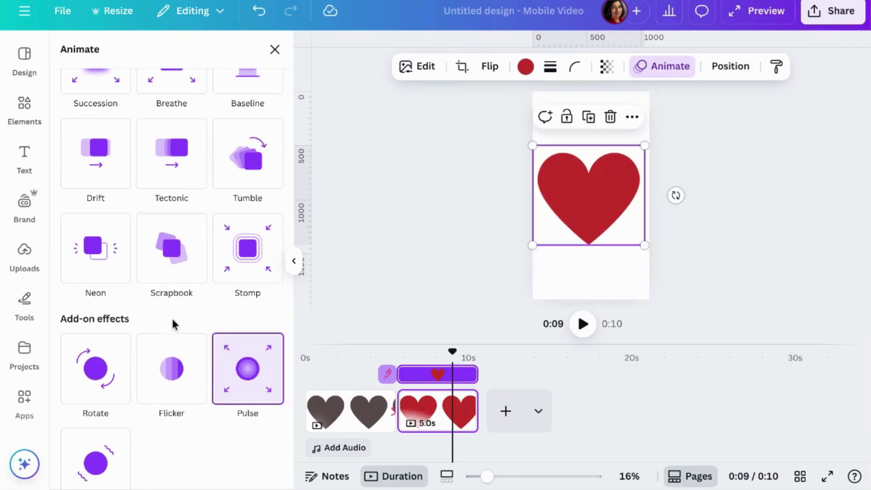
{"action": "scroll", "coordinate": [186, 400], "scroll_direction": "down", "scroll_amount": 1}
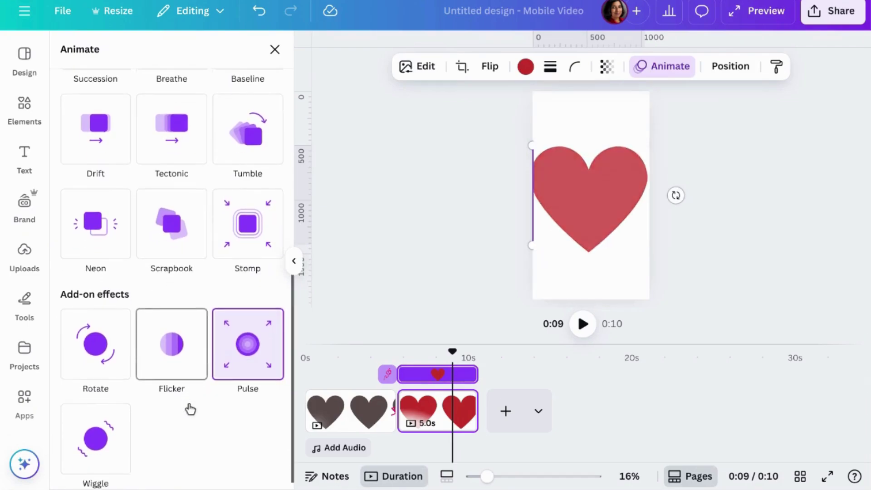
{"action": "left_click", "coordinate": [270, 338]}
{"action": "scroll", "coordinate": [246, 376], "scroll_direction": "down", "scroll_amount": 1}
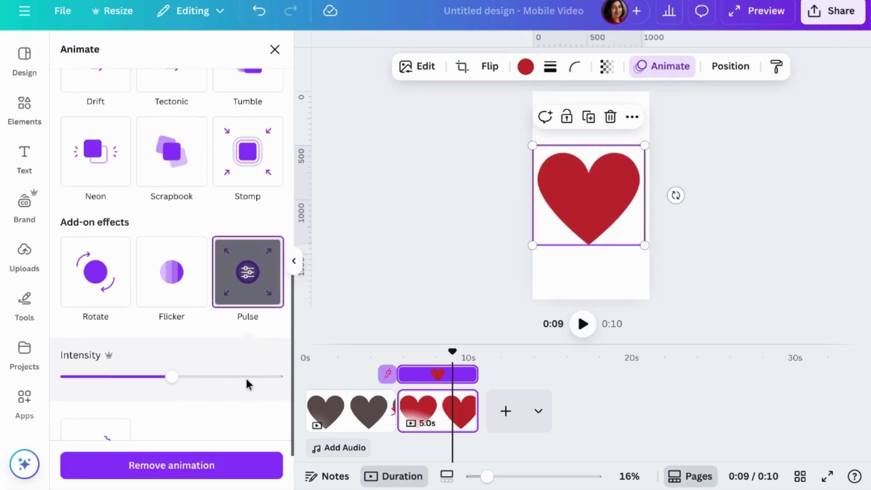
{"action": "scroll", "coordinate": [218, 395], "scroll_direction": "down", "scroll_amount": 1}
{"action": "scroll", "coordinate": [218, 391], "scroll_direction": "down", "scroll_amount": 1}
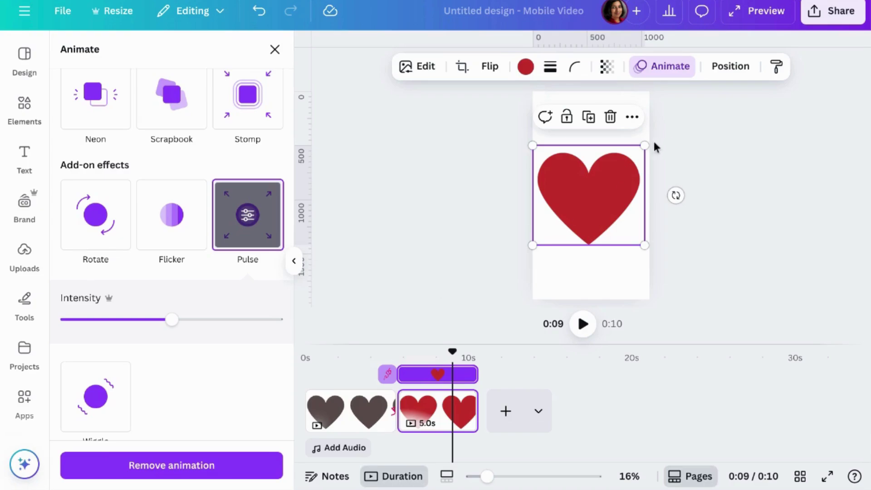
Try a smaller size for the red heart on the second page and undo the resize.
{"action": "left_click_drag", "start_coordinate": [645, 147], "coordinate": [630, 160]}
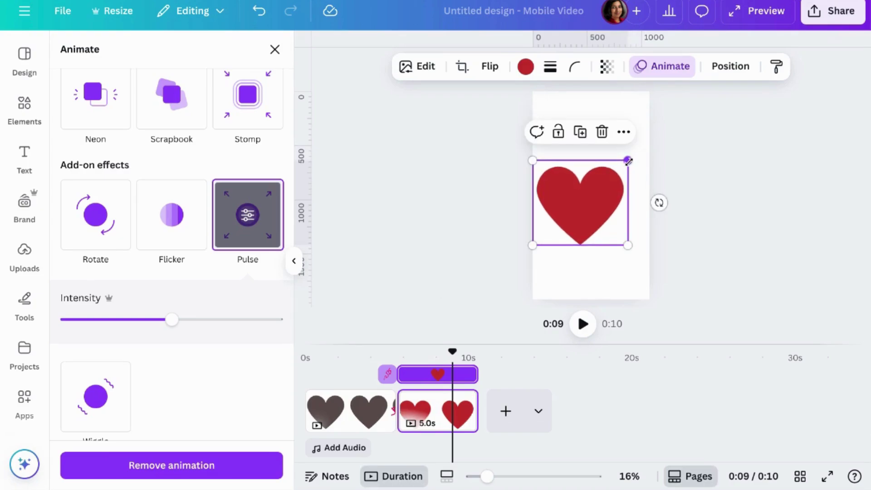
{"action": "key", "text": "ctrl+z"}
{"action": "key", "text": "Escape"}
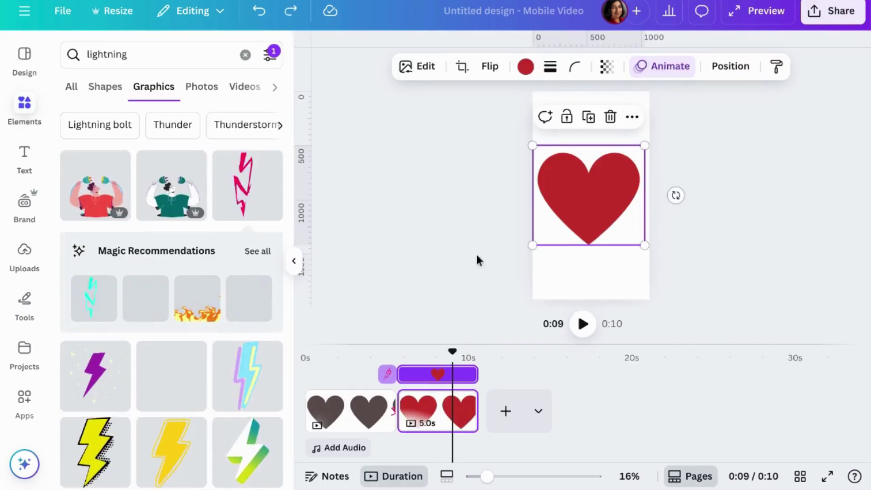
Search the elements for "cloudy sky" and add the 13.0 s dark cloud video to the red heart page.
{"action": "left_click", "coordinate": [549, 93]}
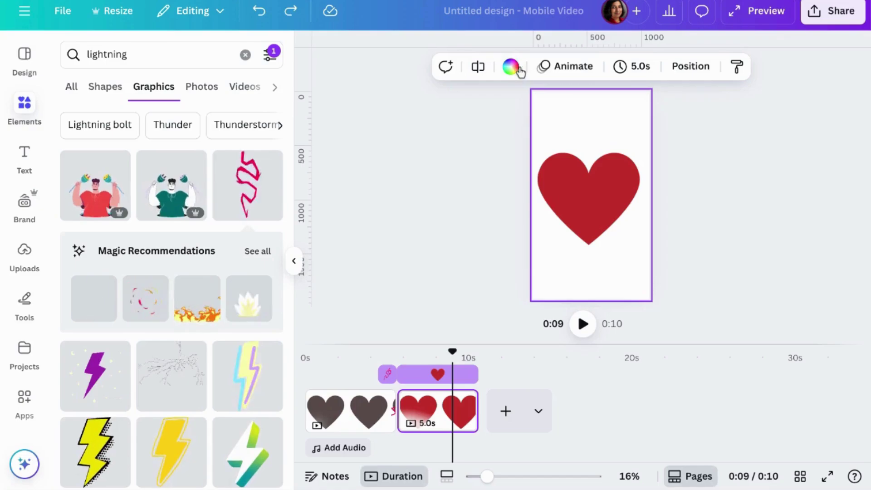
{"action": "left_click", "coordinate": [507, 69]}
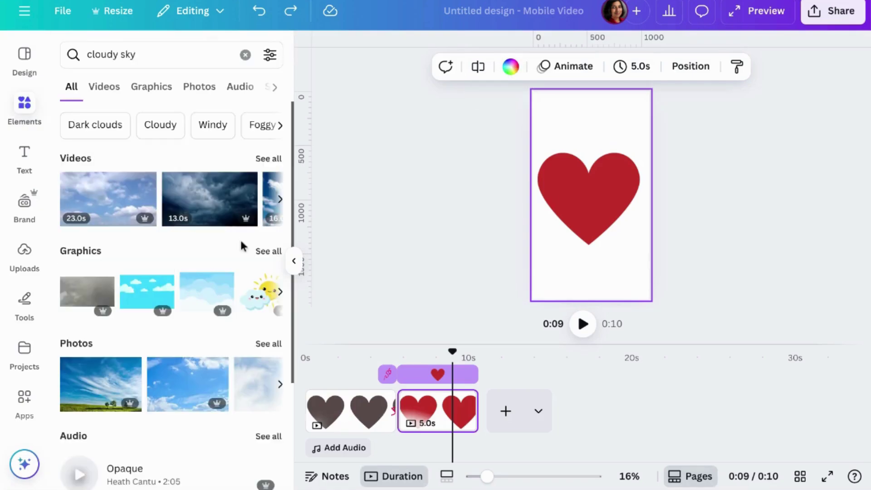
{"action": "left_click", "coordinate": [230, 209]}
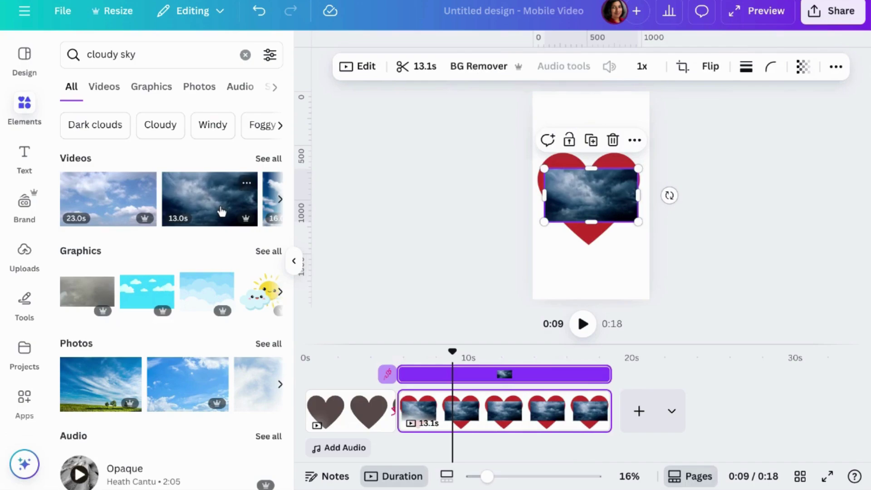
Enlarge the dark cloud video to cover the whole second page and set it as the page background.
{"action": "left_click_drag", "start_coordinate": [642, 175], "coordinate": [726, 8]}
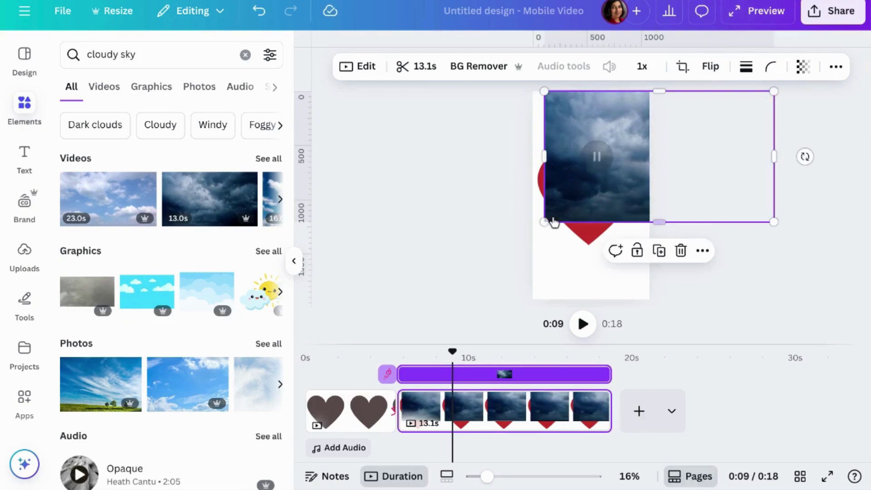
{"action": "left_click_drag", "start_coordinate": [543, 221], "coordinate": [450, 380]}
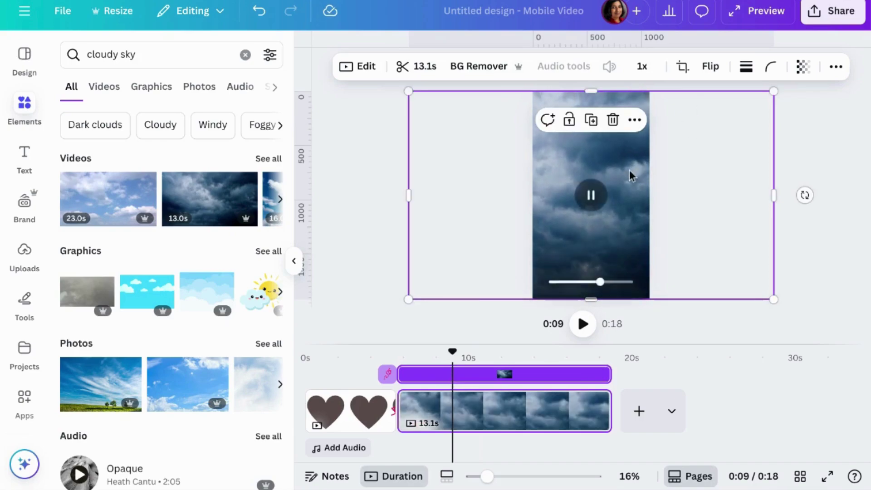
{"action": "right_click", "coordinate": [631, 173]}
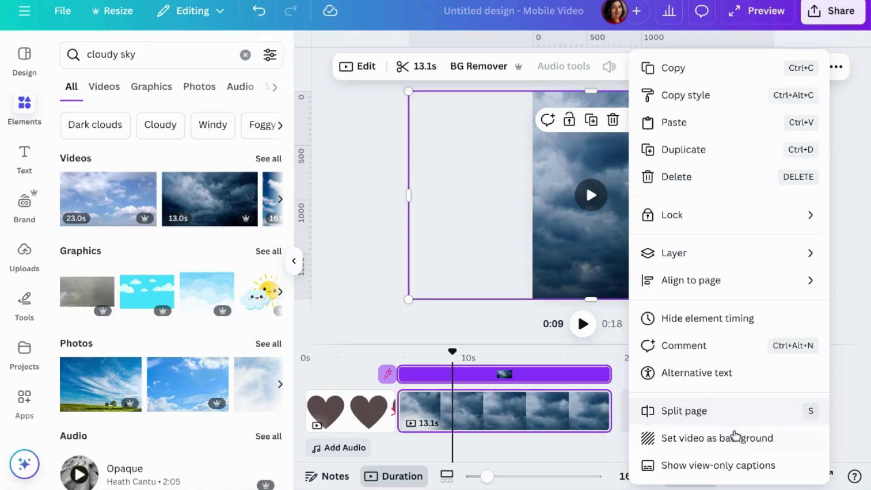
{"action": "left_click", "coordinate": [679, 439]}
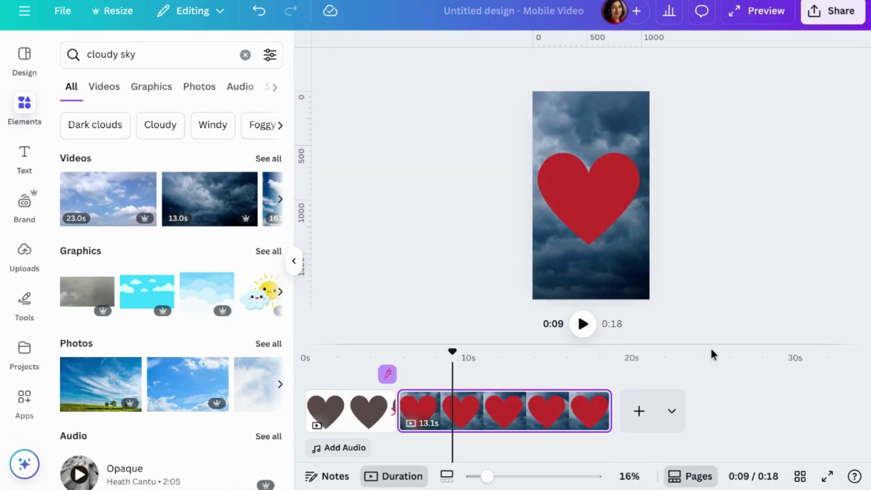
Trim the background cloud video on the red heart page to 5.0 s.
{"action": "left_click", "coordinate": [438, 411]}
{"action": "left_click", "coordinate": [468, 67]}
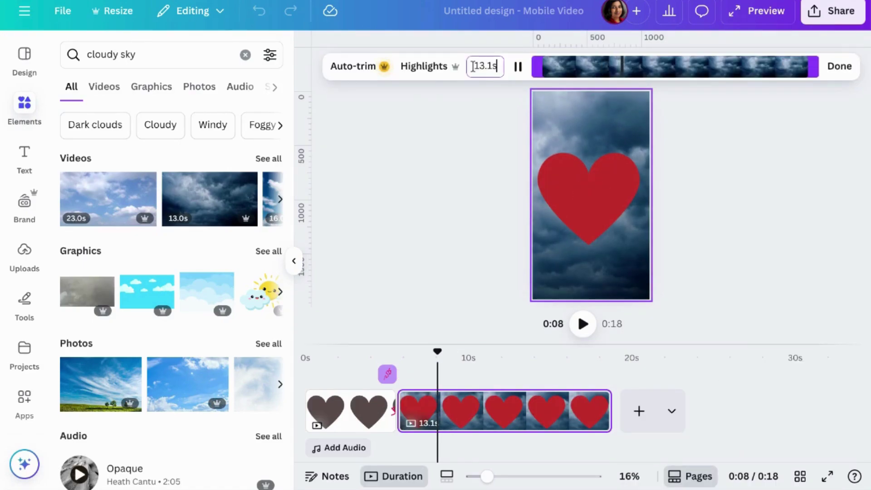
{"action": "triple_click", "coordinate": [497, 67]}
{"action": "type", "text": "5"}
{"action": "key", "text": "Return"}
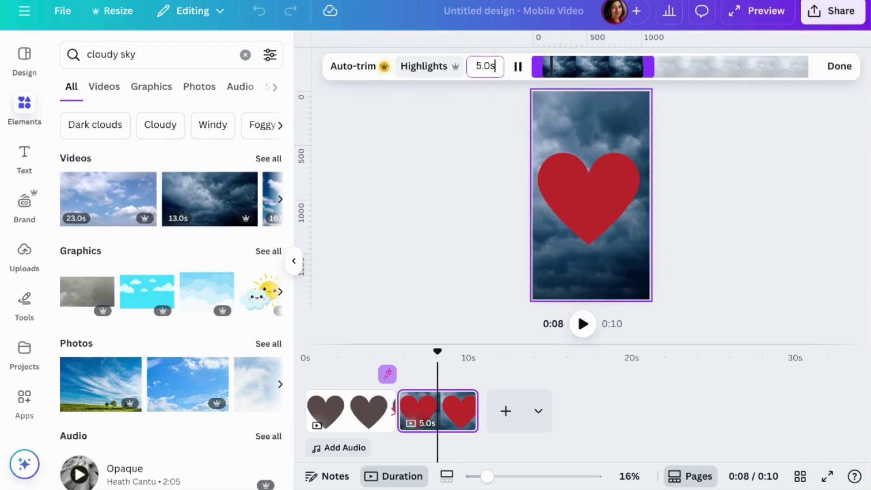
{"action": "left_click", "coordinate": [768, 186]}
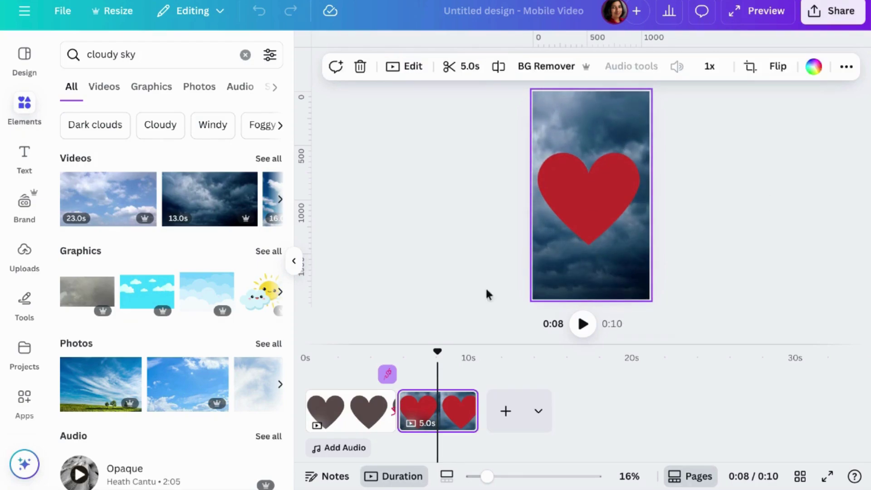
Copy the cloud video background from the red heart page onto the dark grey heart page.
{"action": "left_click", "coordinate": [361, 427]}
{"action": "left_click", "coordinate": [572, 271]}
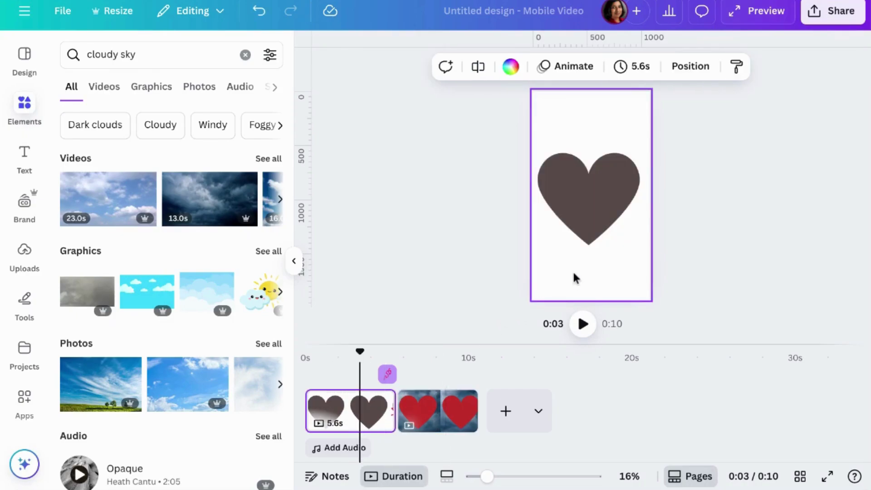
{"action": "left_click", "coordinate": [432, 428]}
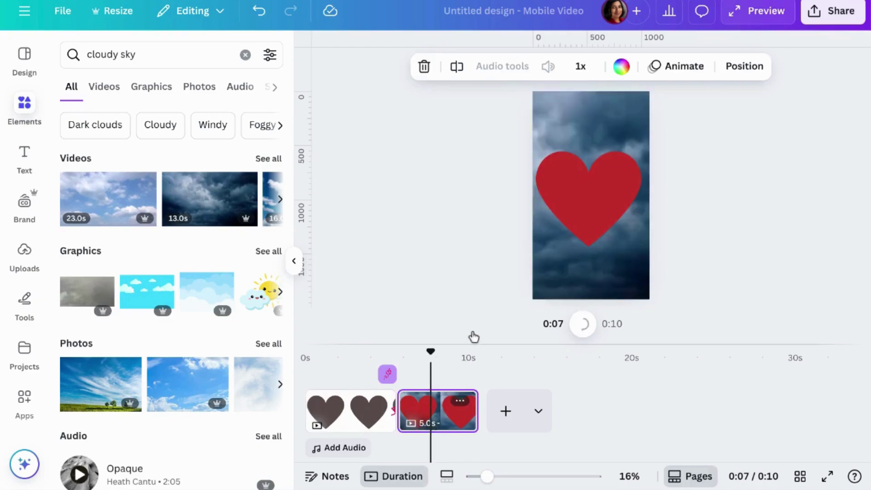
{"action": "left_click", "coordinate": [582, 131]}
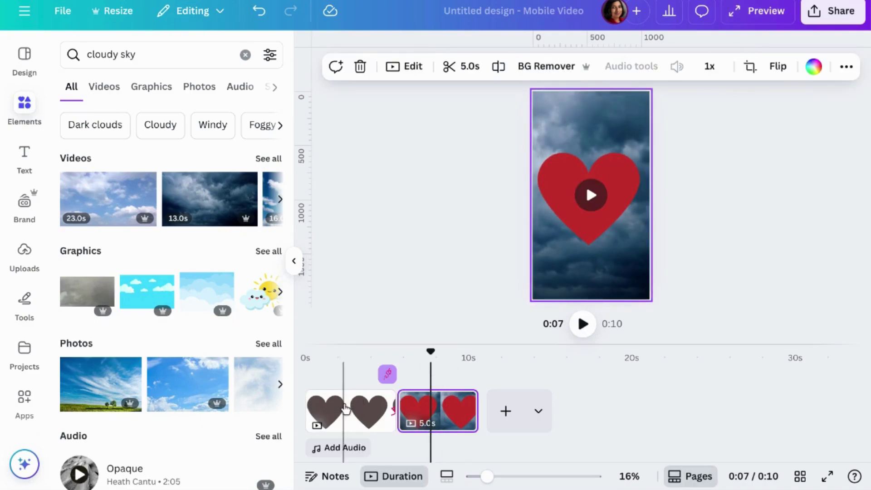
{"action": "left_click", "coordinate": [350, 402]}
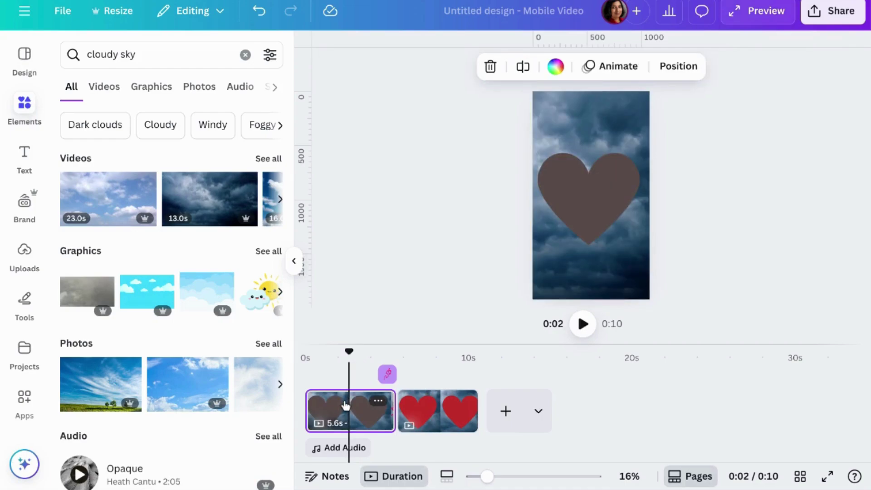
{"action": "left_click", "coordinate": [475, 296]}
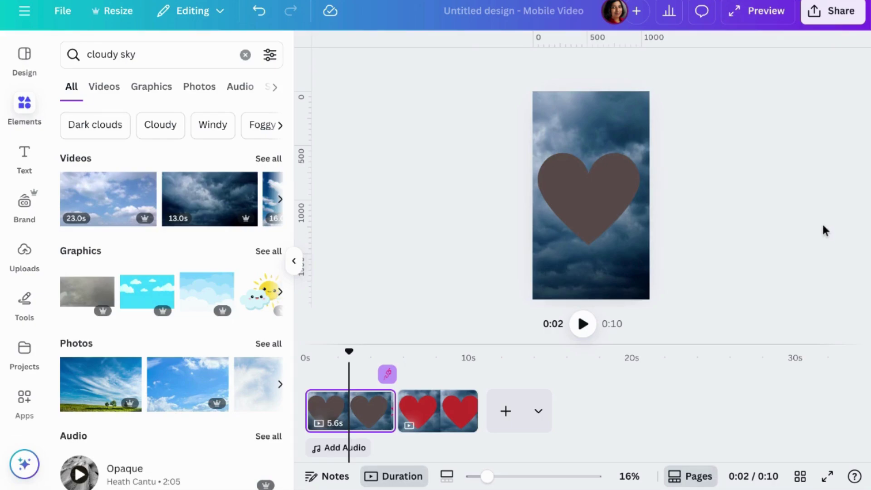
Preview the whole heart video from the start and close the preview.
{"action": "left_click", "coordinate": [308, 429]}
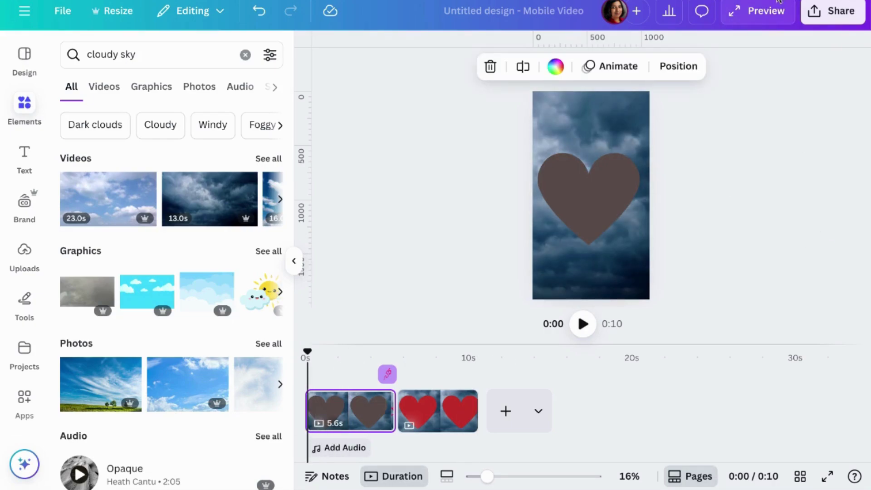
{"action": "left_click", "coordinate": [767, 13]}
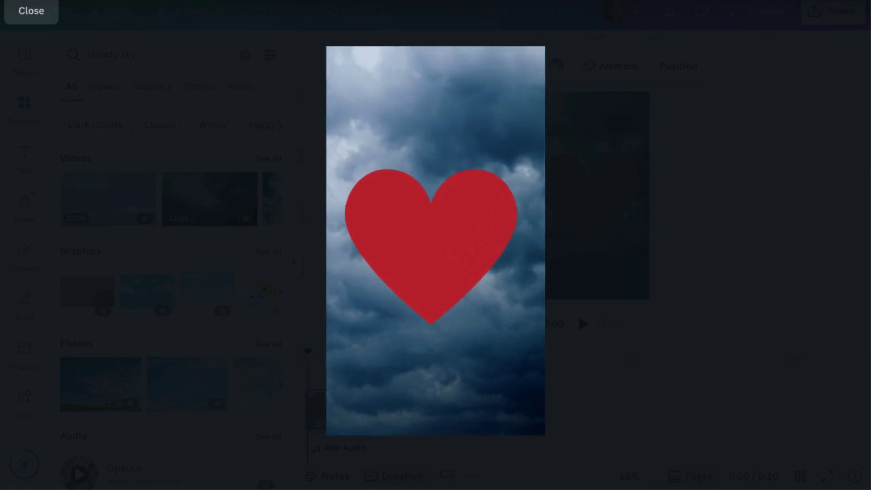
{"action": "left_click", "coordinate": [49, 12]}
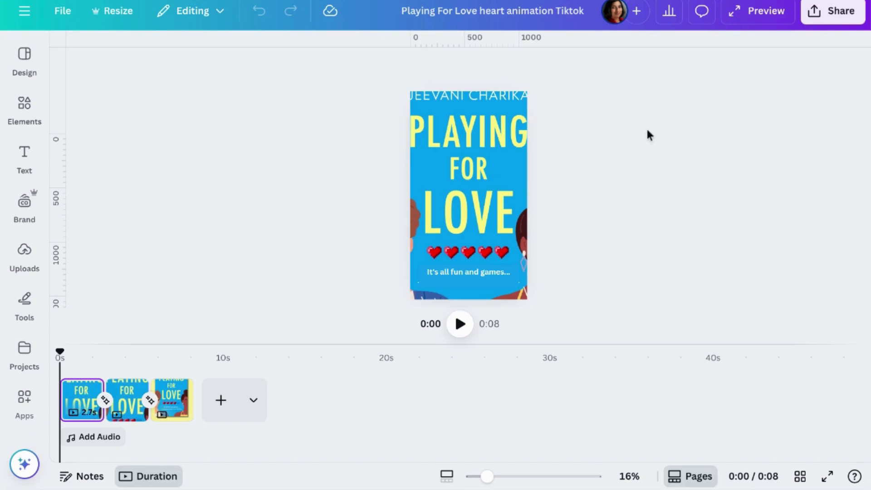
Preview the "Playing For Love heart animation Tiktok" design as an example, and return to the untitled heart video.
{"action": "left_click", "coordinate": [743, 15]}
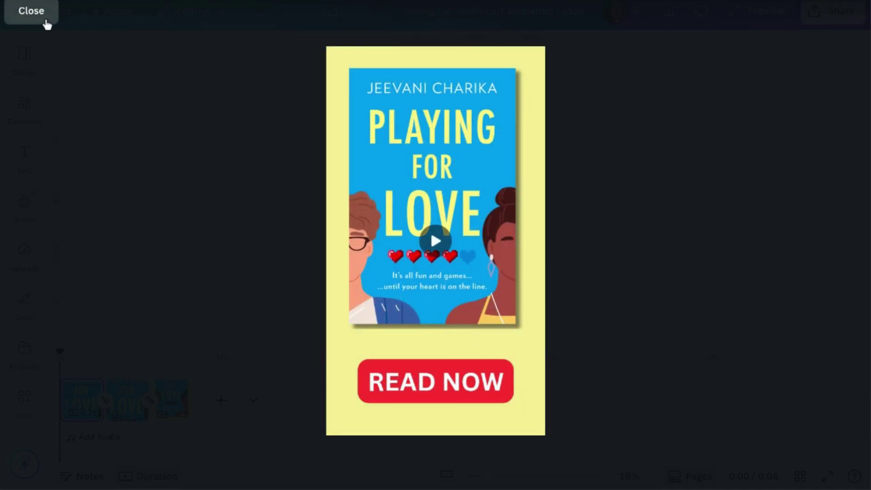
{"action": "left_click", "coordinate": [31, 11]}
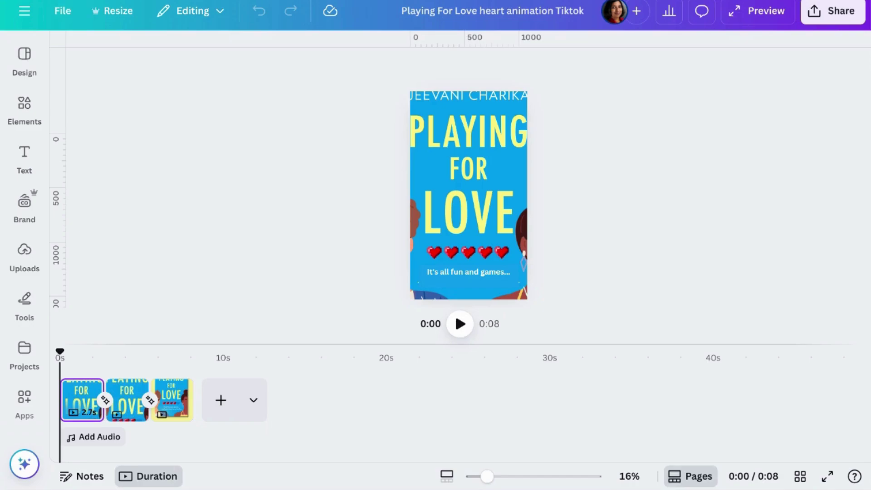
{"action": "left_click", "coordinate": [590, 1]}
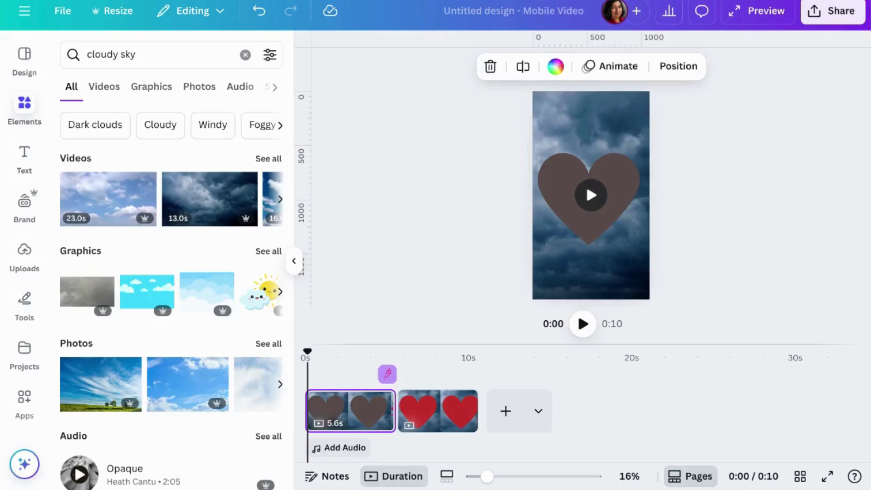